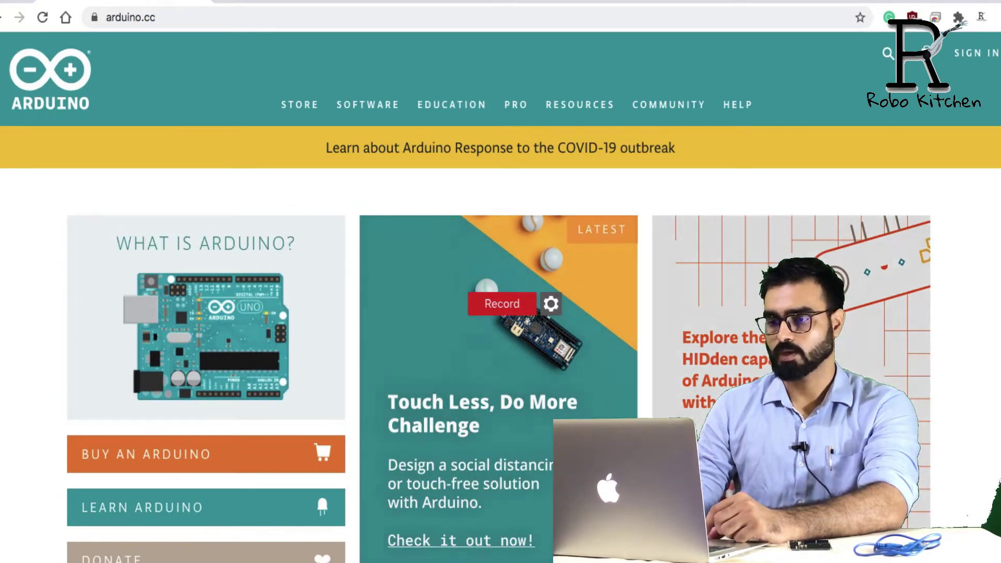
- Open the Arduino website's online tools and launch the Arduino Web Editor
mouse_move(408, 89)
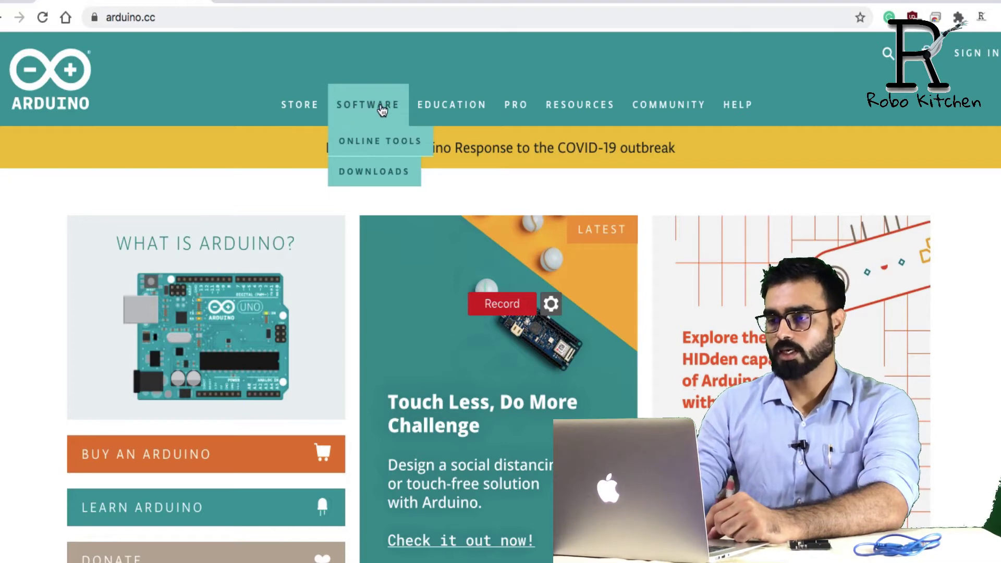
scroll(382, 110, up, 5)
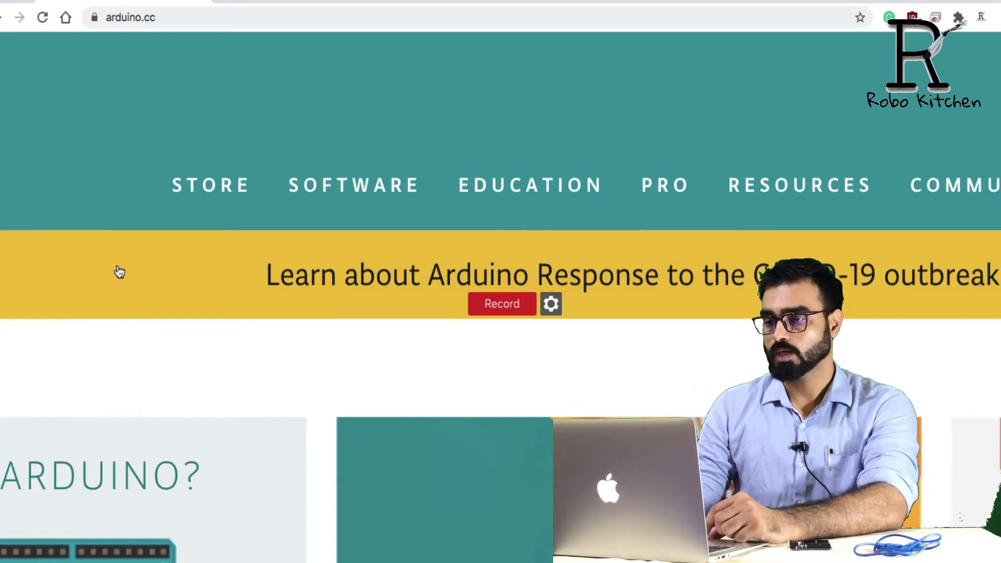
mouse_move(308, 188)
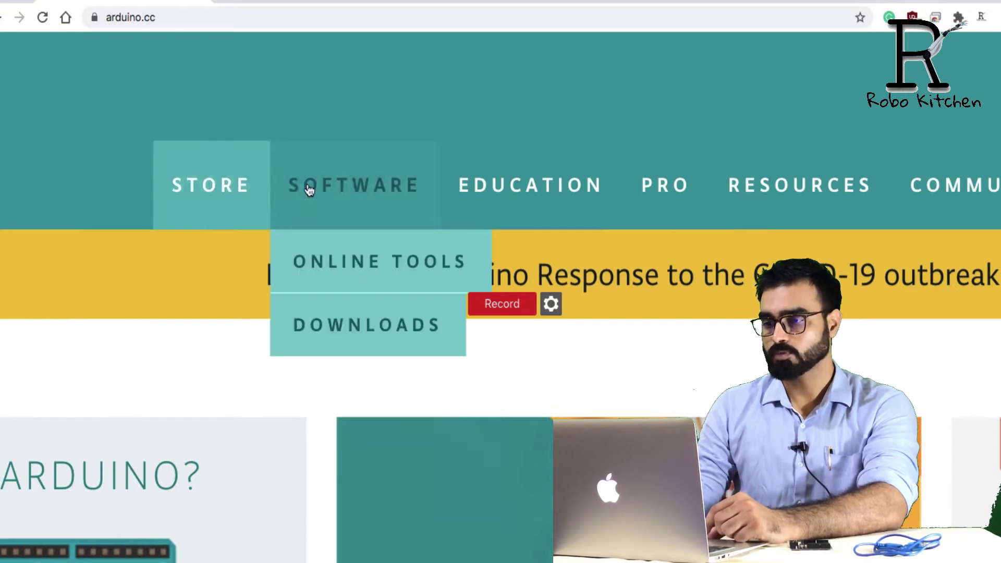
click(367, 264)
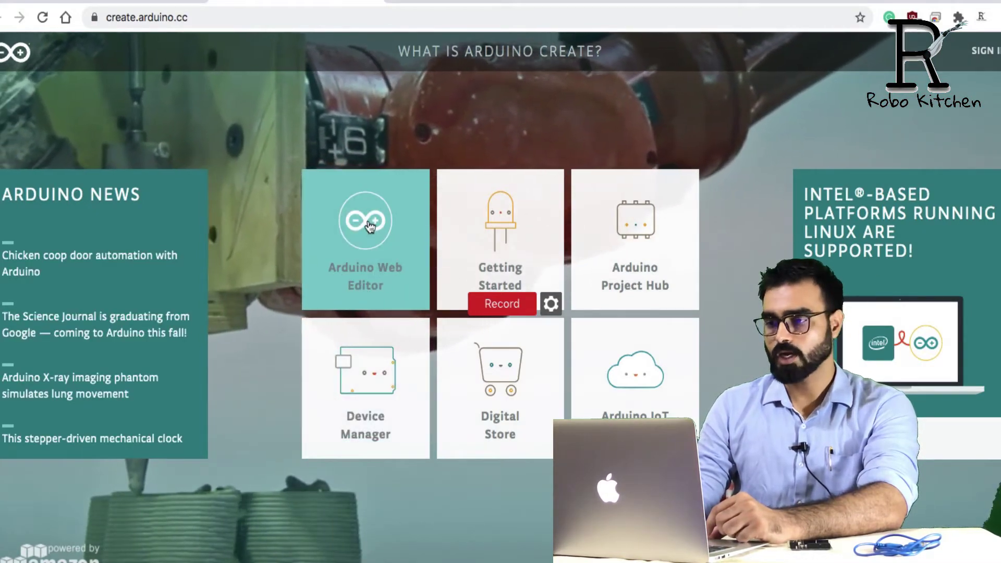
click(371, 246)
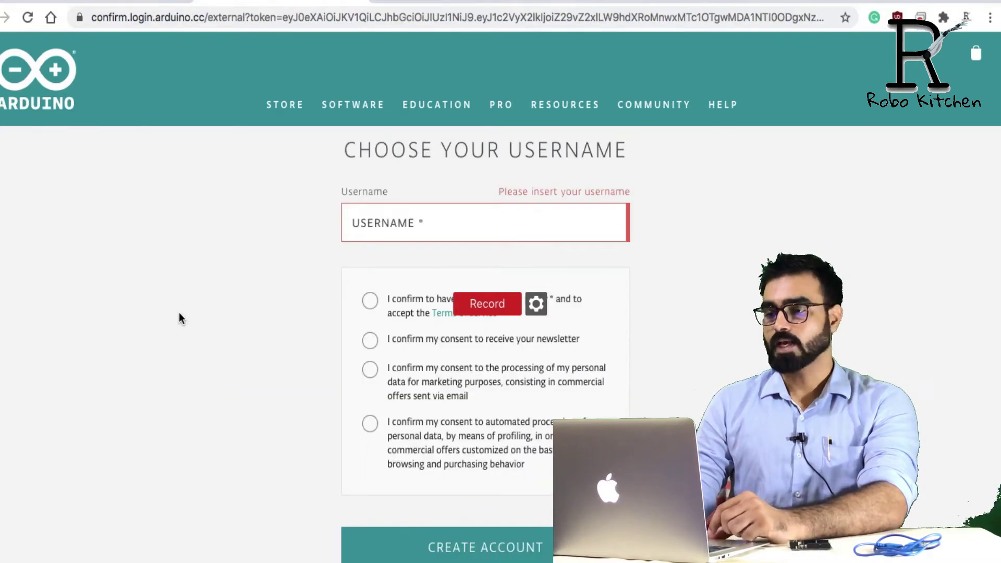
- Enter robokitchen as the username for the new Arduino account
click(431, 224)
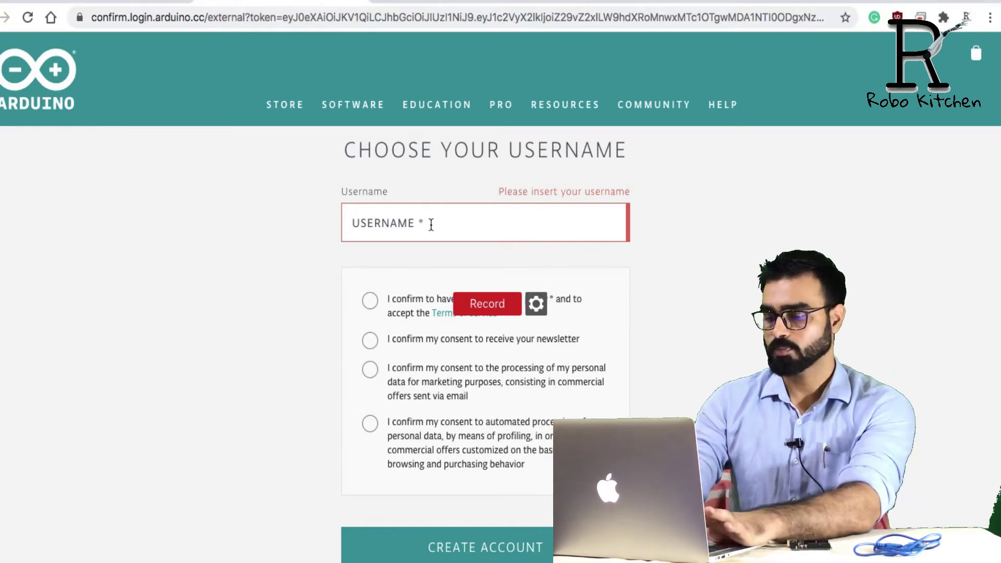
text(robo)
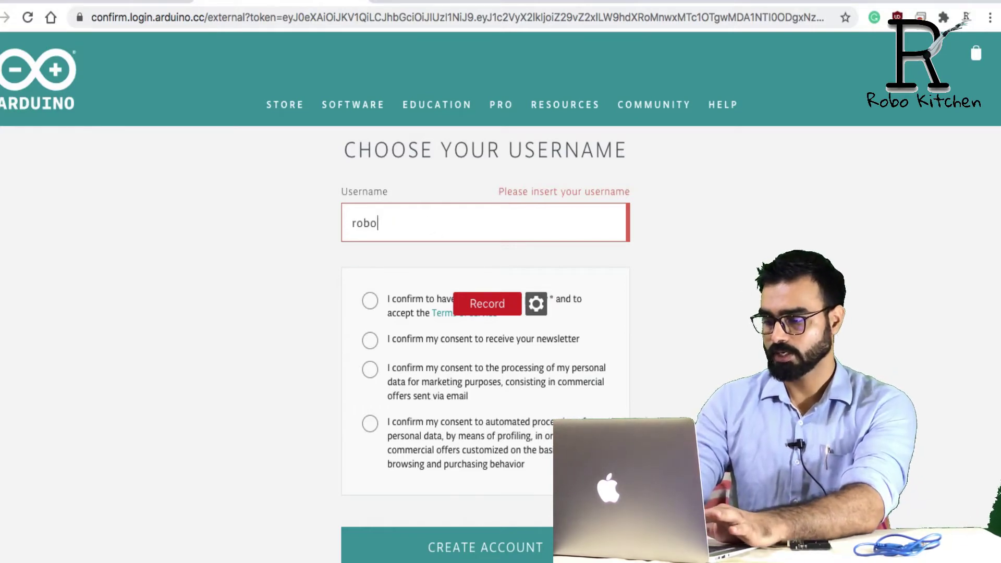
text(kitch)
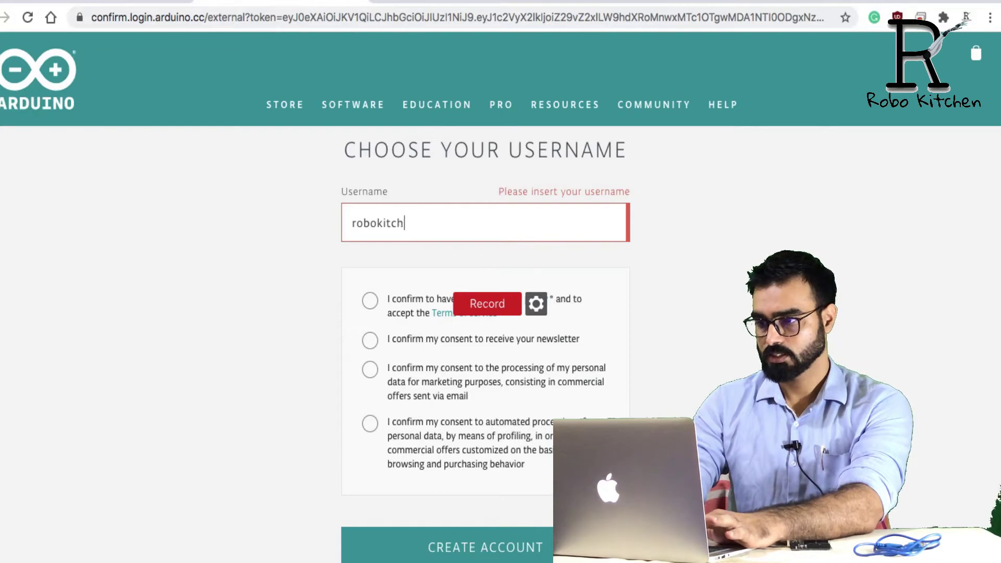
text(en)
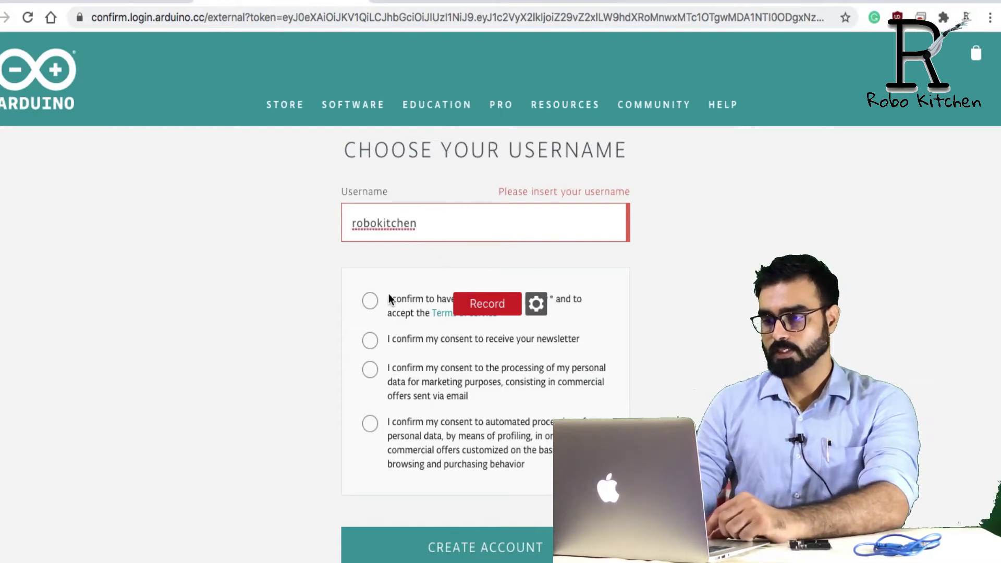
- Accept the terms and give all three newsletter, marketing and profiling consents, and create the account
click(370, 303)
click(369, 340)
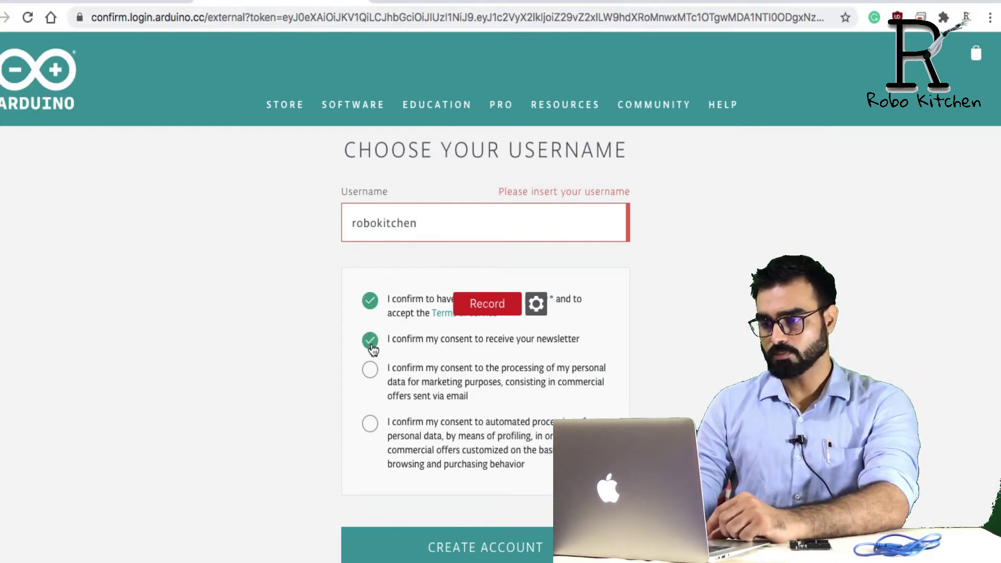
click(370, 370)
click(370, 423)
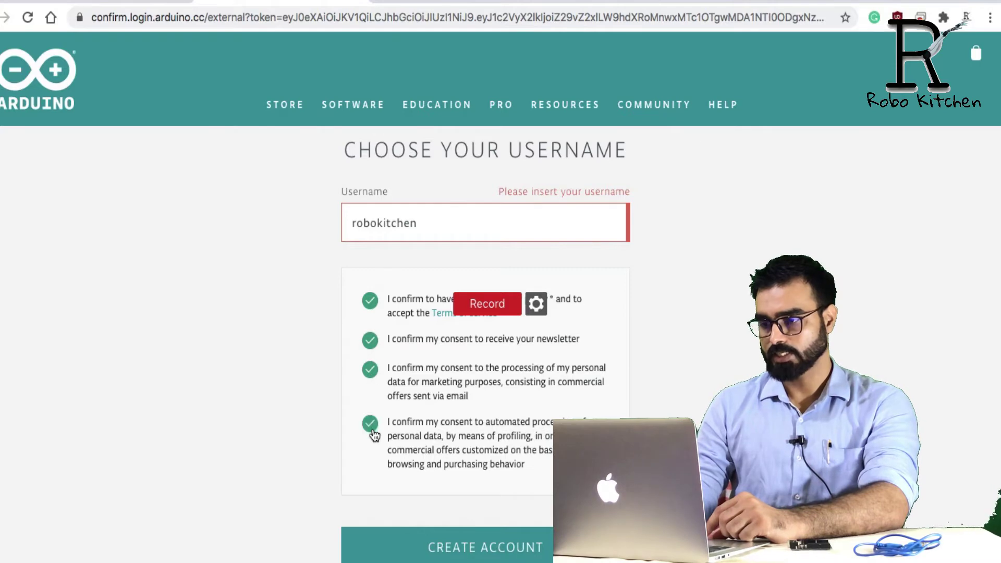
click(487, 550)
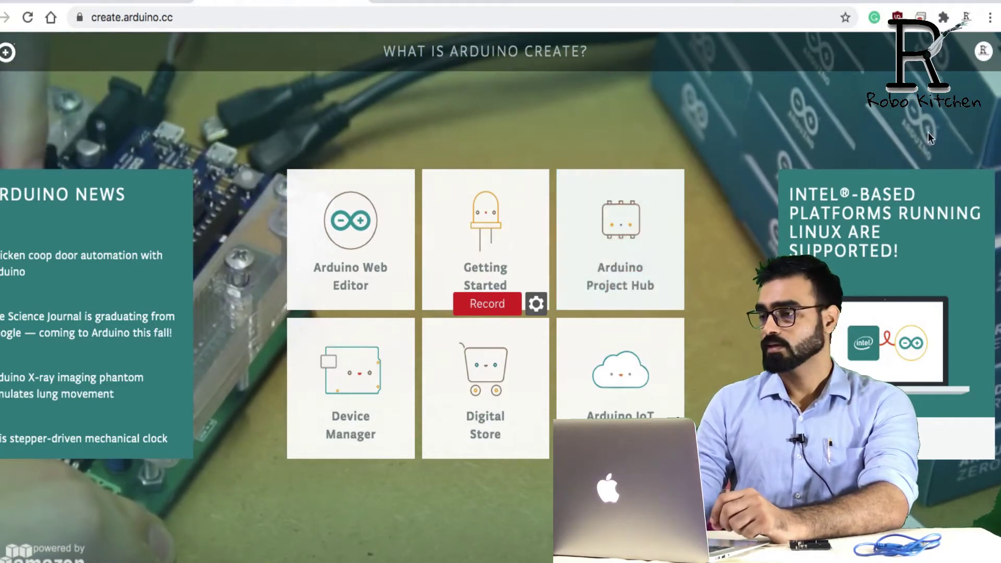
- Check the signed-in account's profile options on the Arduino Create page
scroll(983, 117, up, 5)
scroll(982, 118, up, 2)
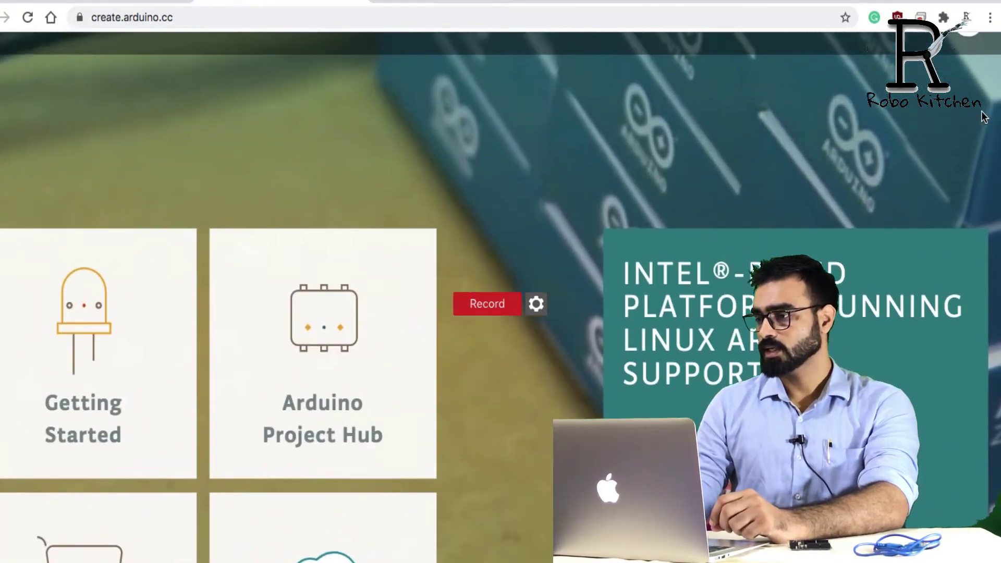
click(982, 76)
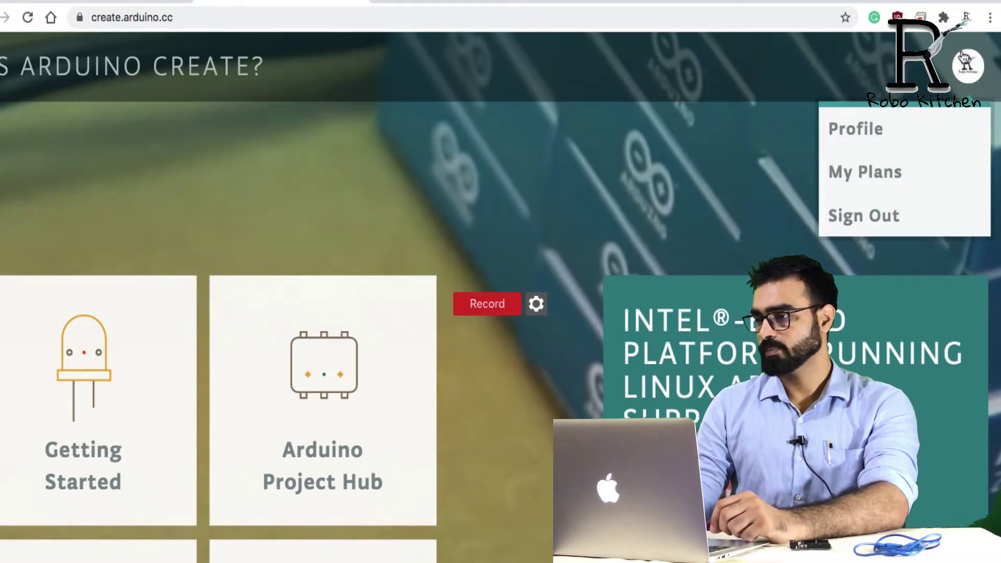
click(971, 65)
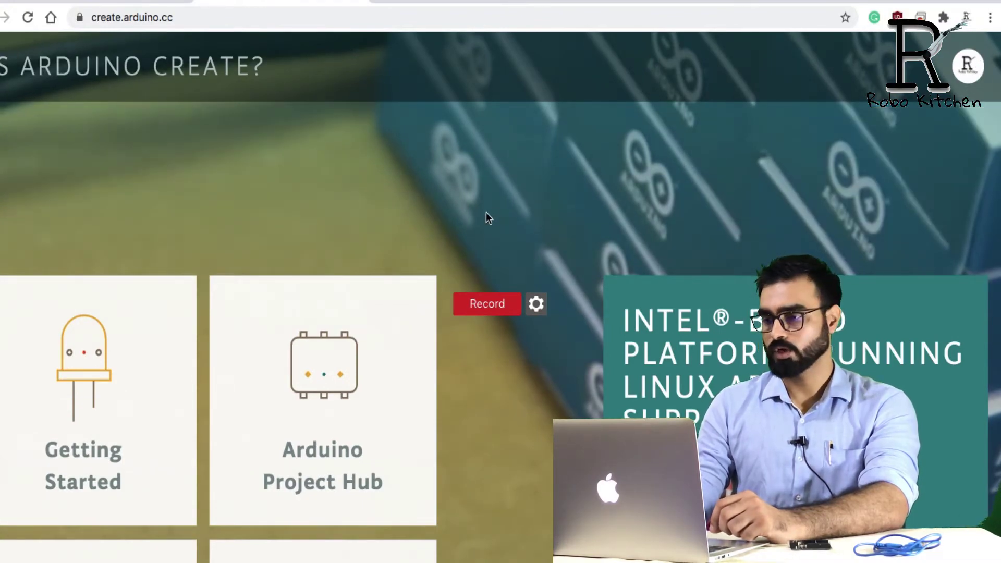
scroll(486, 211, down, 7)
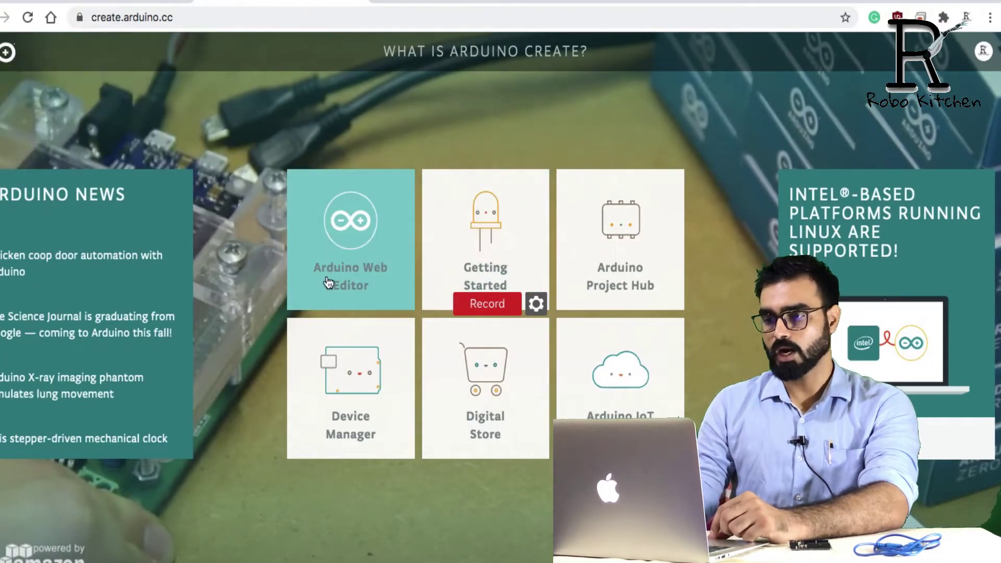
- Open the Arduino Web Editor and create a new sketch, opening it from the sketchbook
click(354, 240)
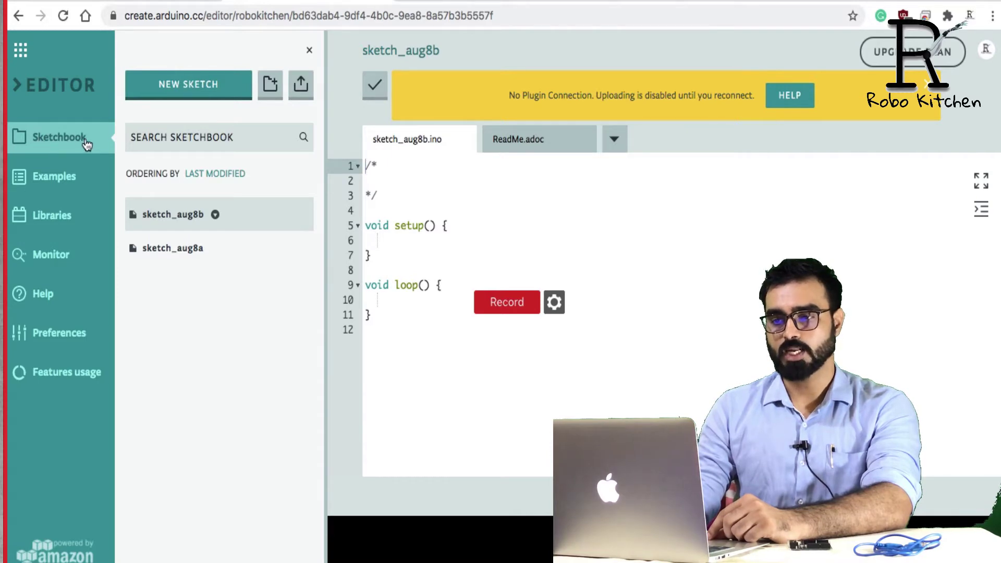
click(199, 91)
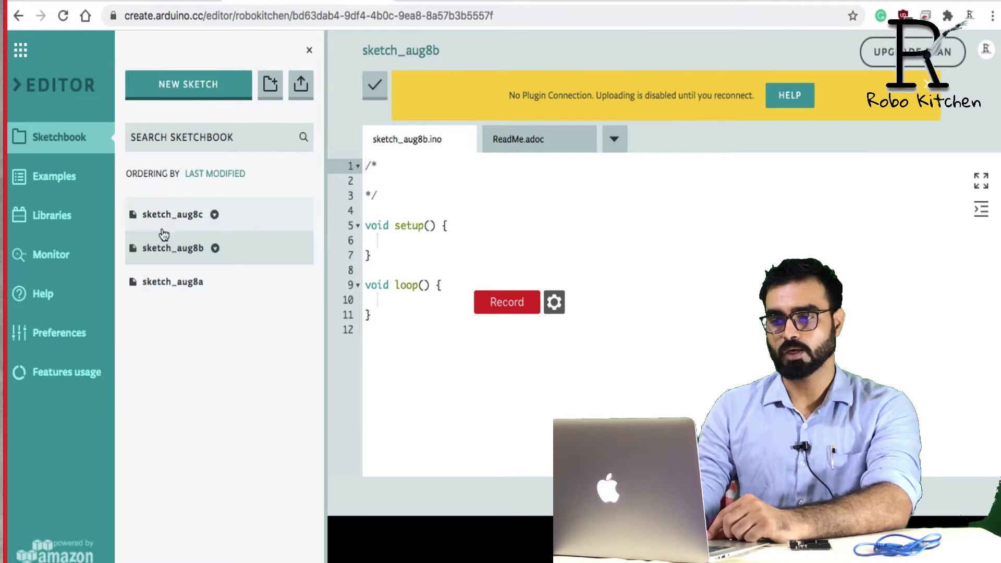
click(180, 222)
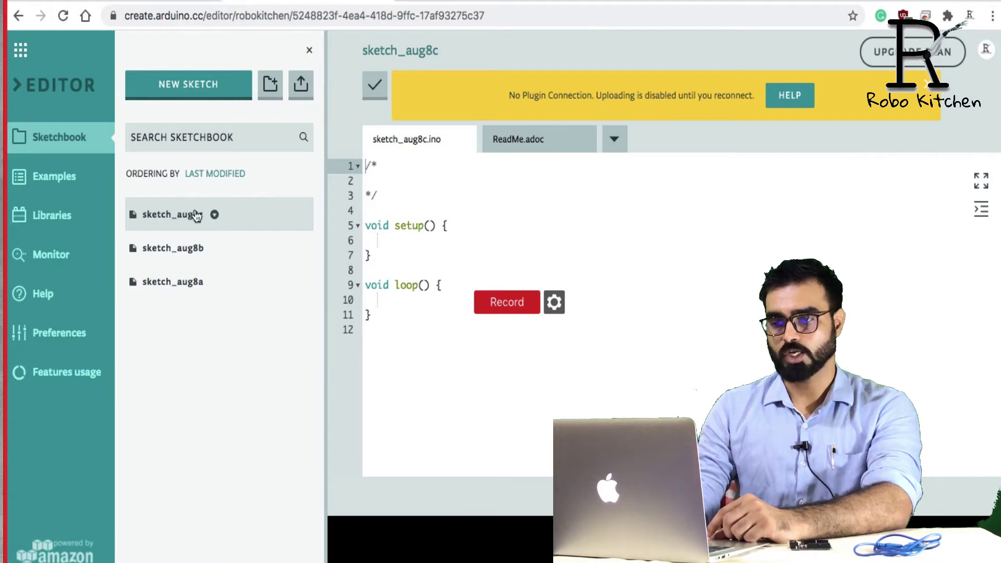
- Rename the new sketch as exp1
click(214, 215)
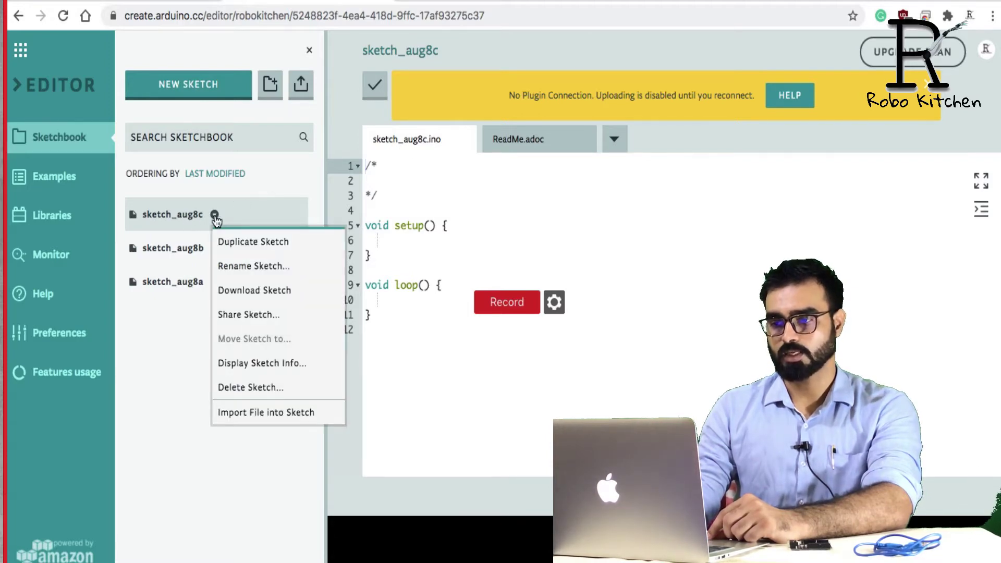
click(251, 269)
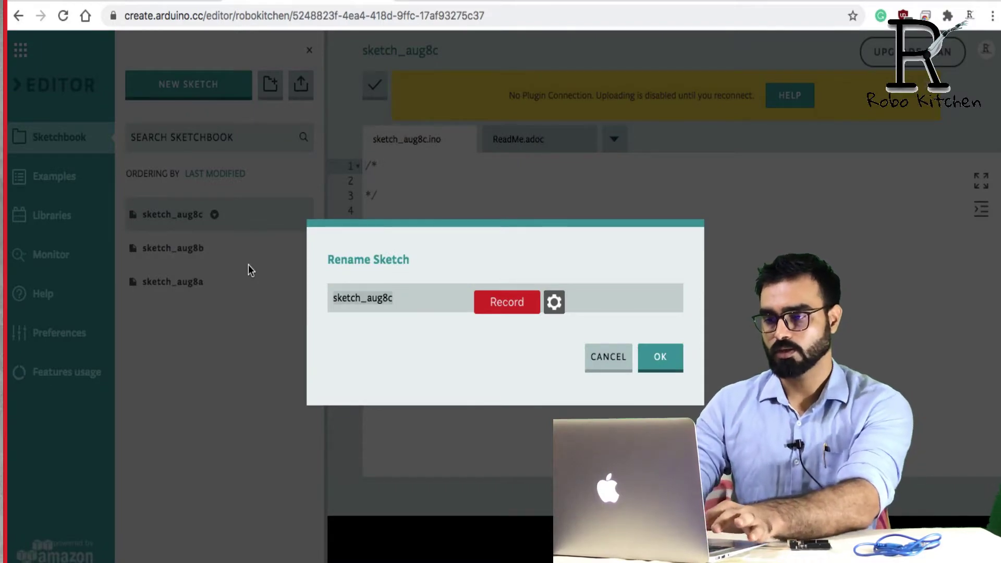
text(exp)
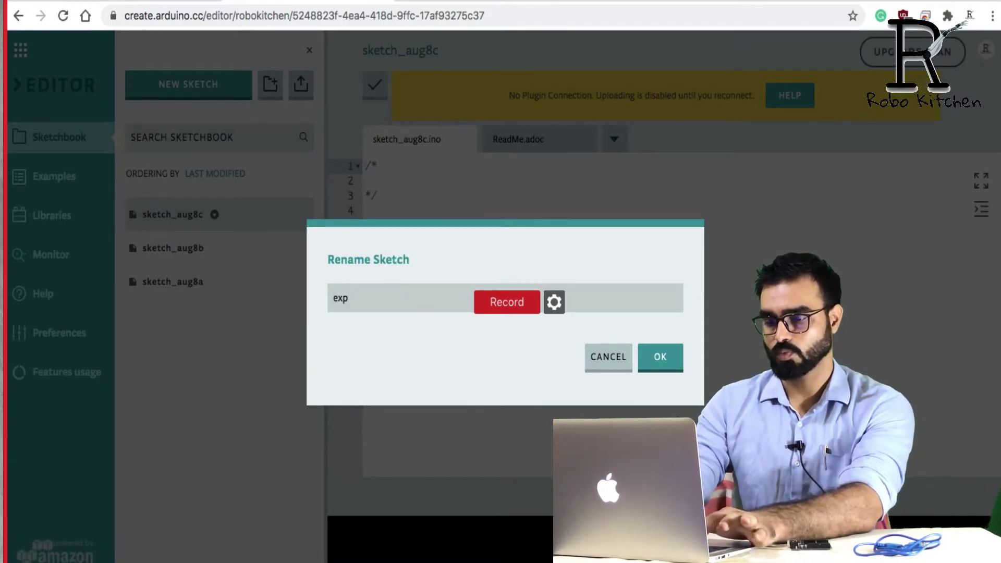
text(1)
click(673, 364)
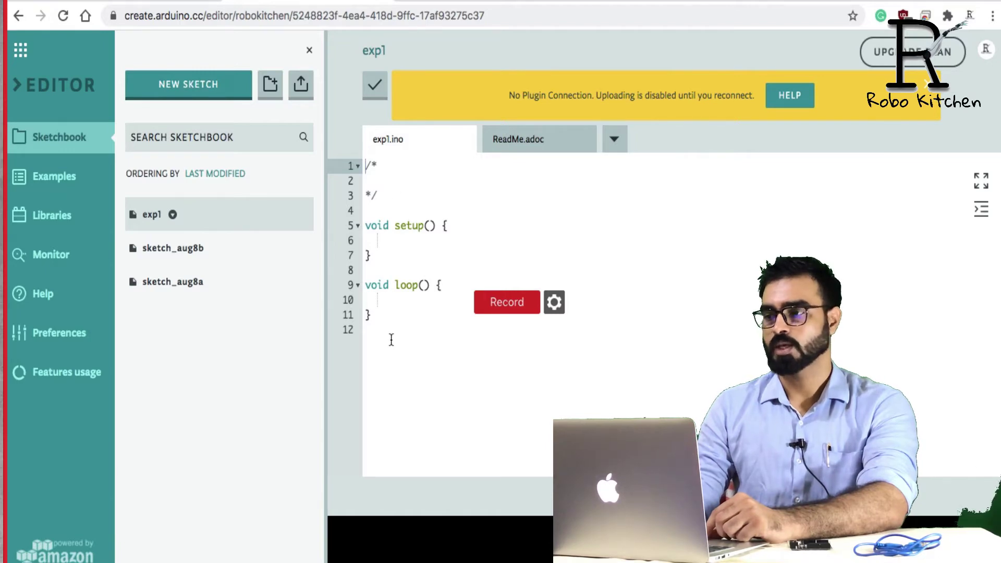
- Open the Blink sketch from the built-in Basics examples and read through its code
click(45, 176)
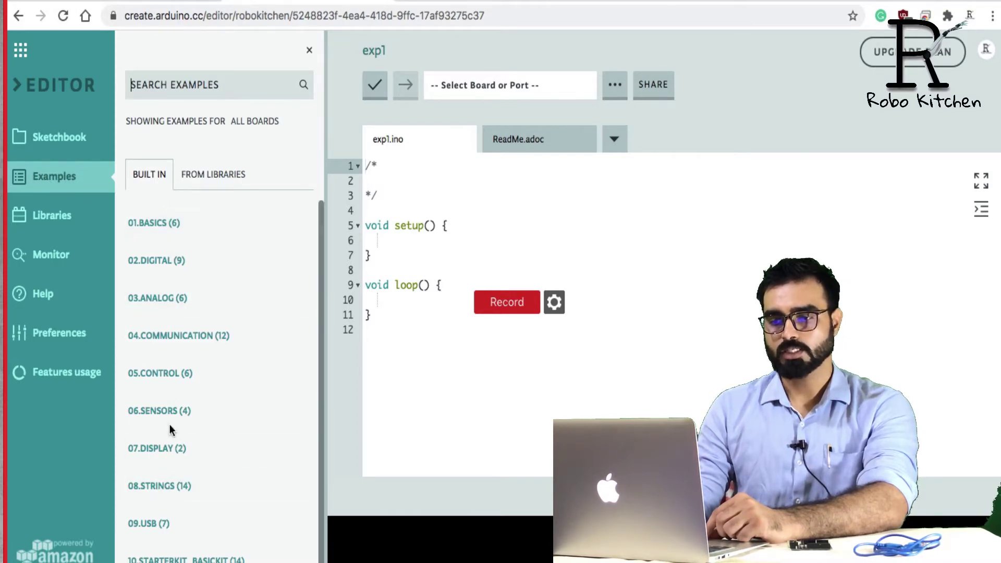
click(161, 224)
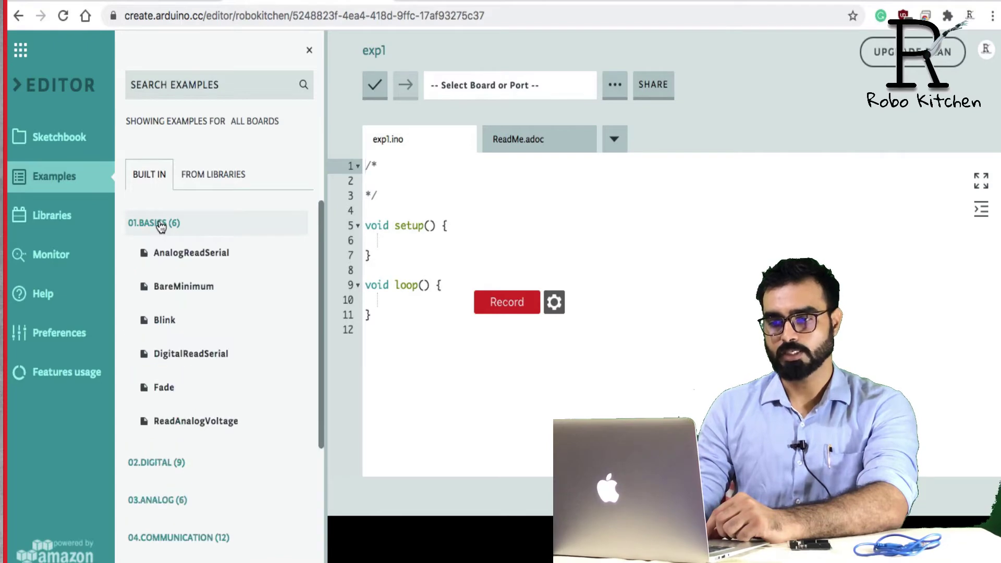
click(165, 325)
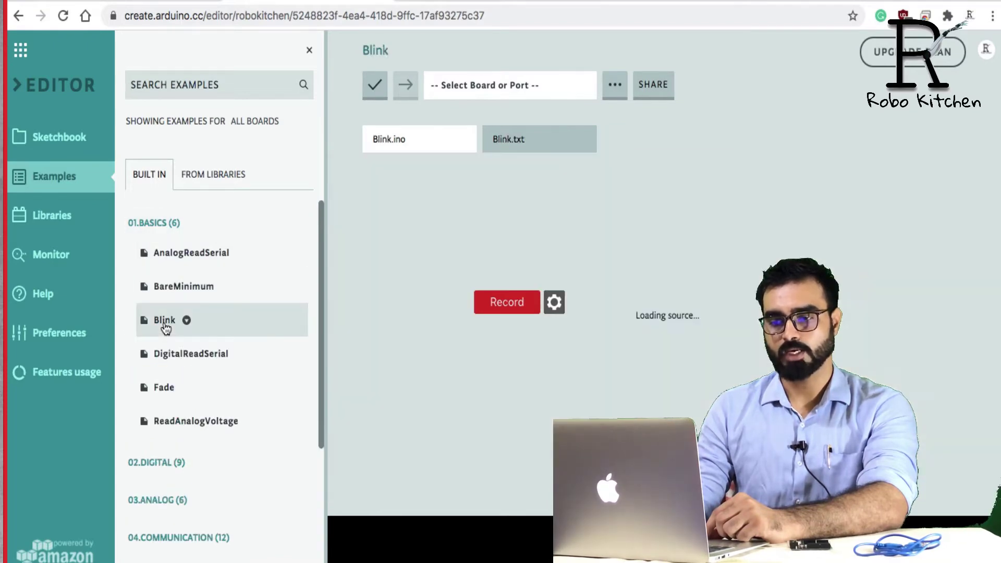
scroll(536, 264, down, 3)
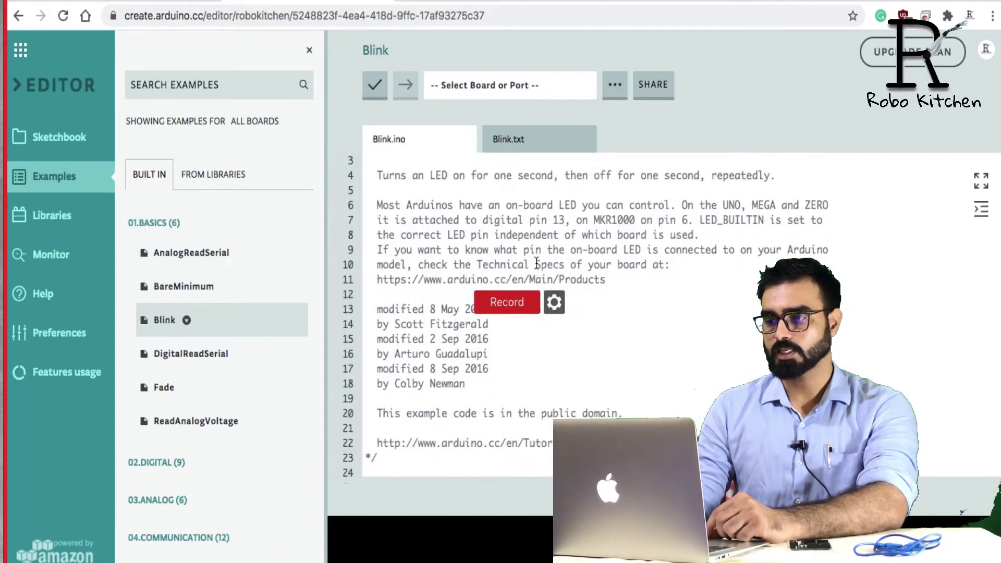
scroll(536, 264, down, 4)
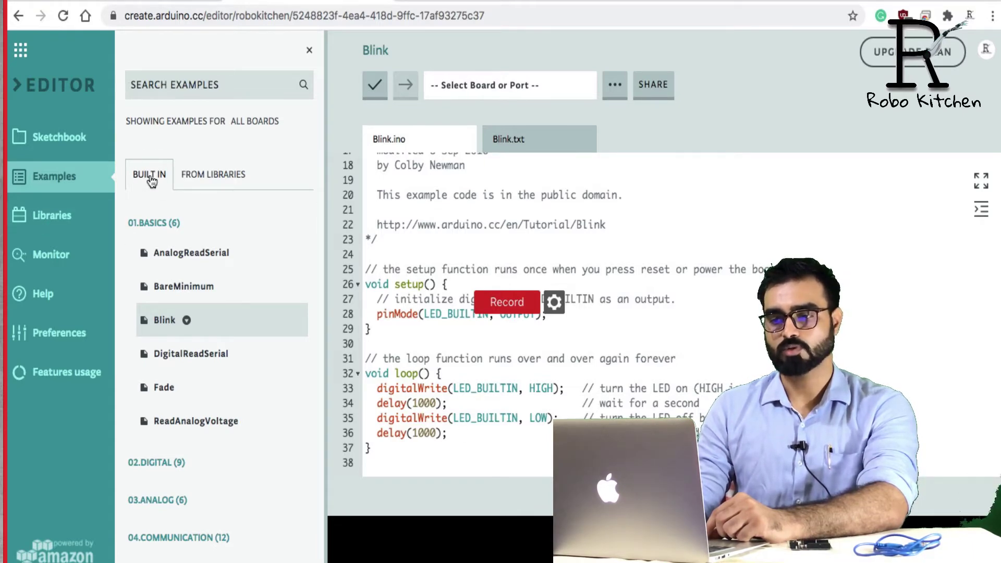
- Collapse the Basics examples and view the contents of the built-in Sensors category
click(159, 223)
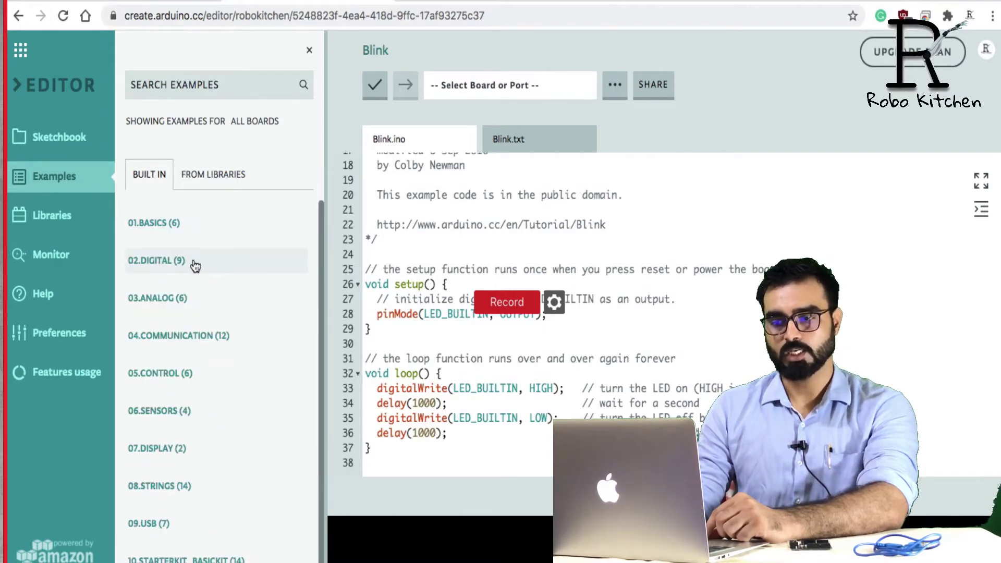
click(164, 414)
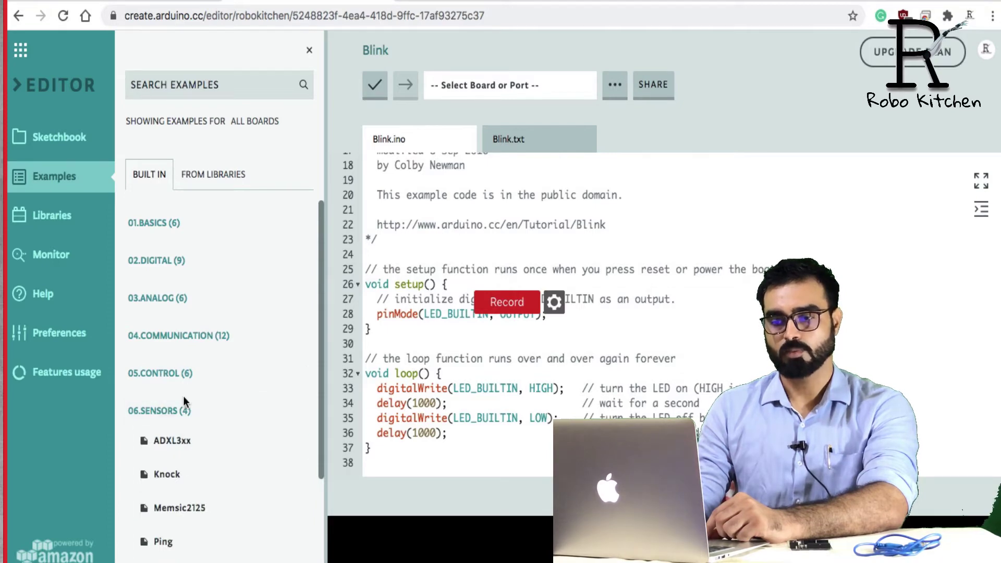
click(158, 412)
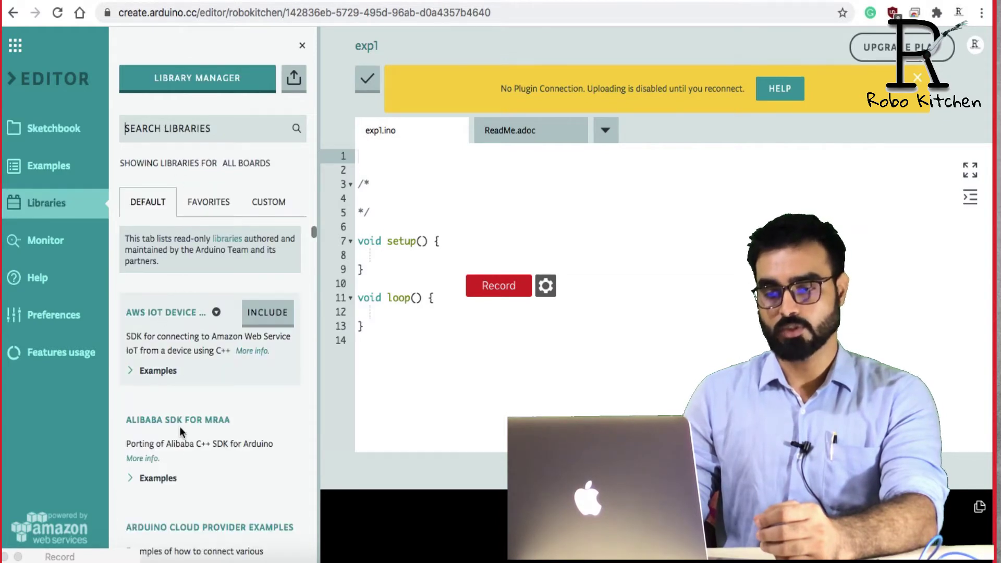
- Browse the default libraries and search them for "motor"
scroll(180, 407, down, 10)
scroll(183, 444, up, 10)
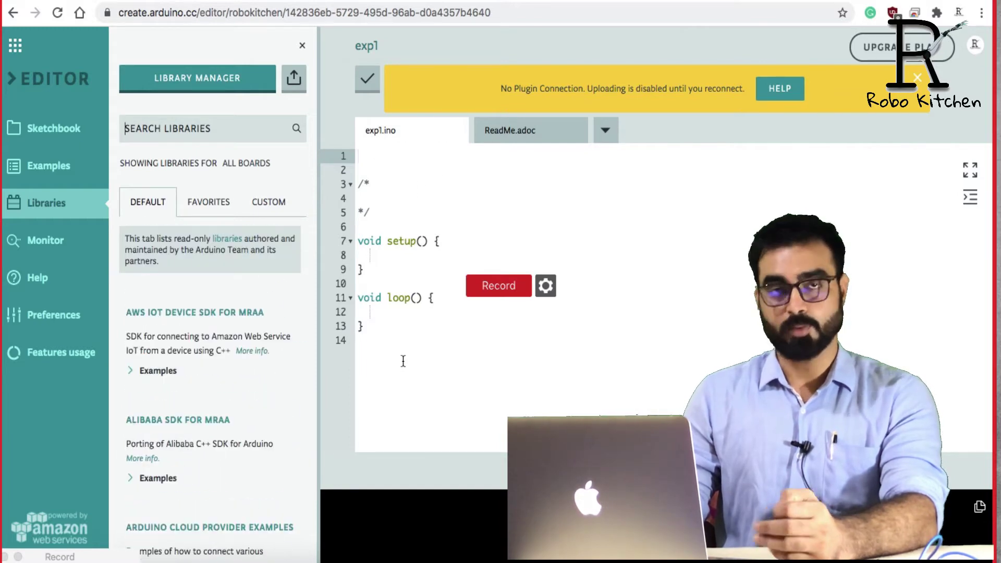
click(168, 127)
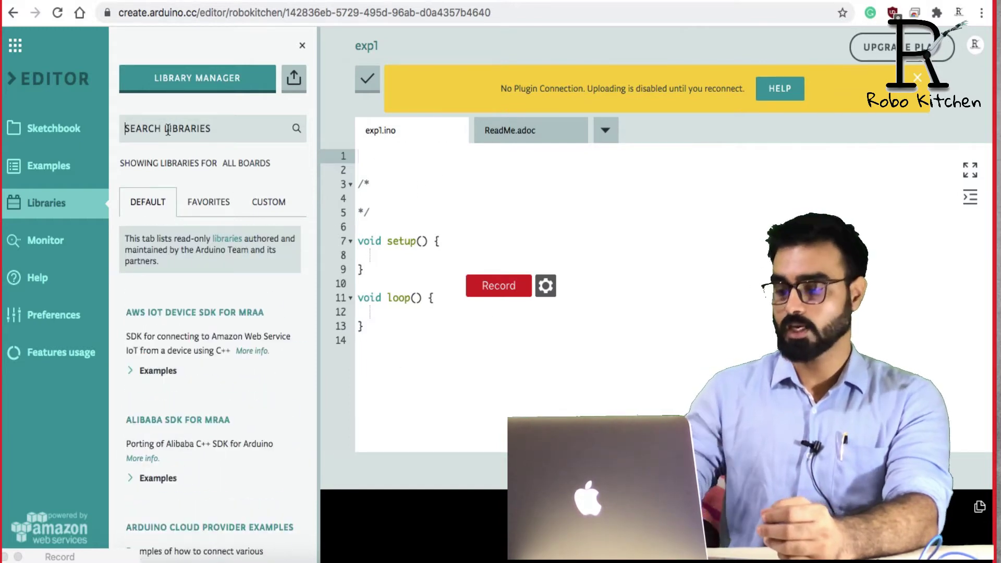
text(motor)
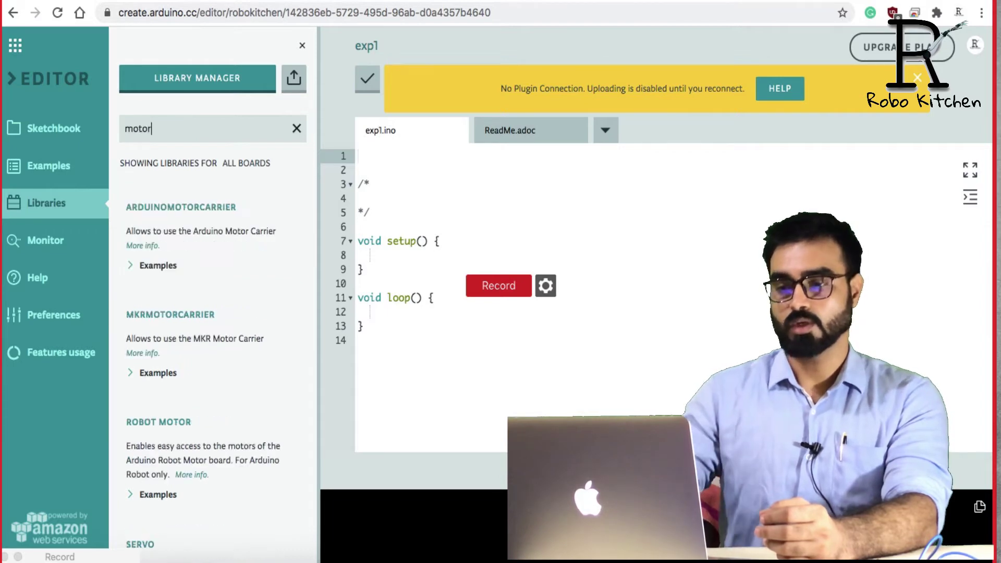
mouse_move(152, 208)
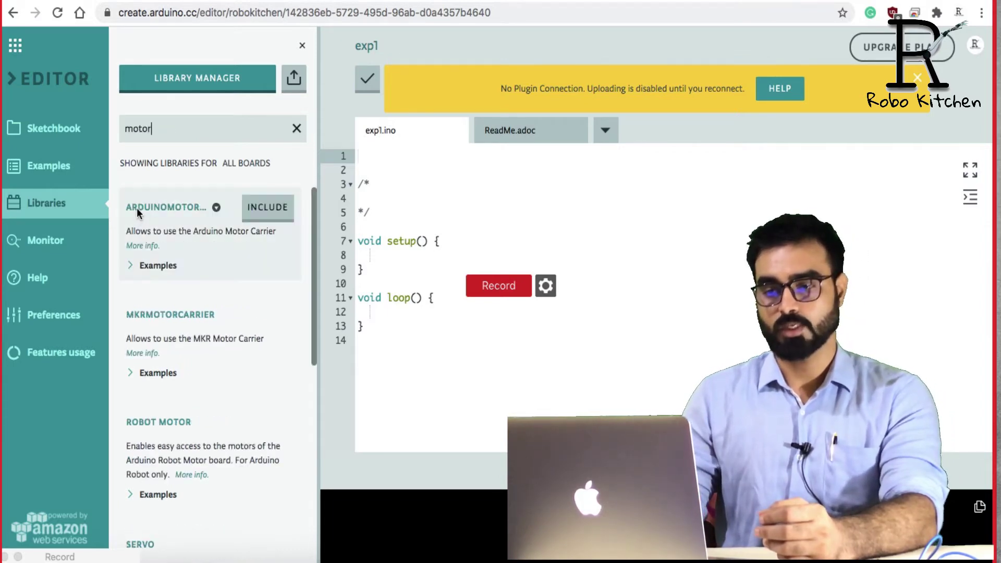
- Include the ArduinoMotorCarrier library in the exp1 sketch and view the options for managing the sketch's files
click(268, 210)
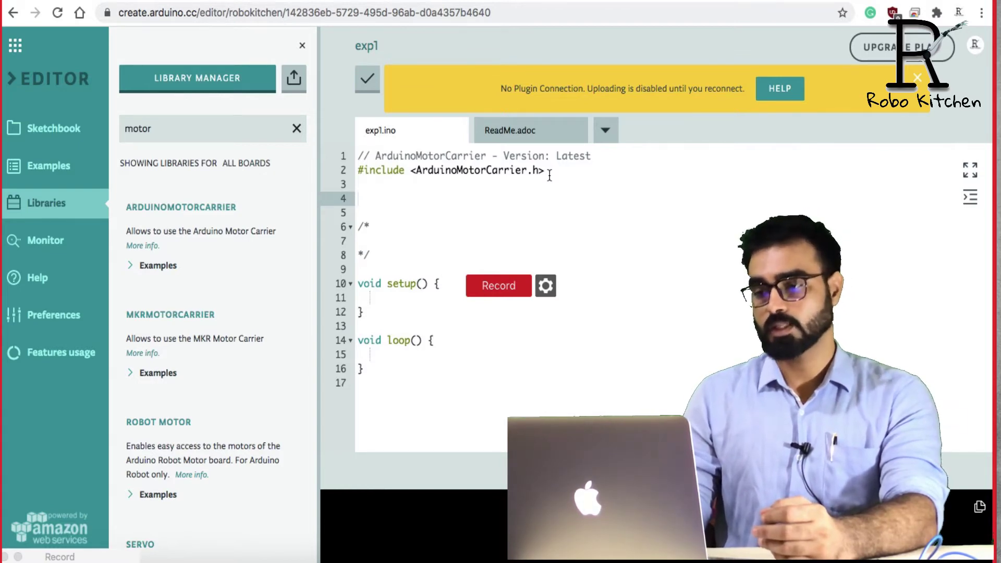
mouse_move(246, 258)
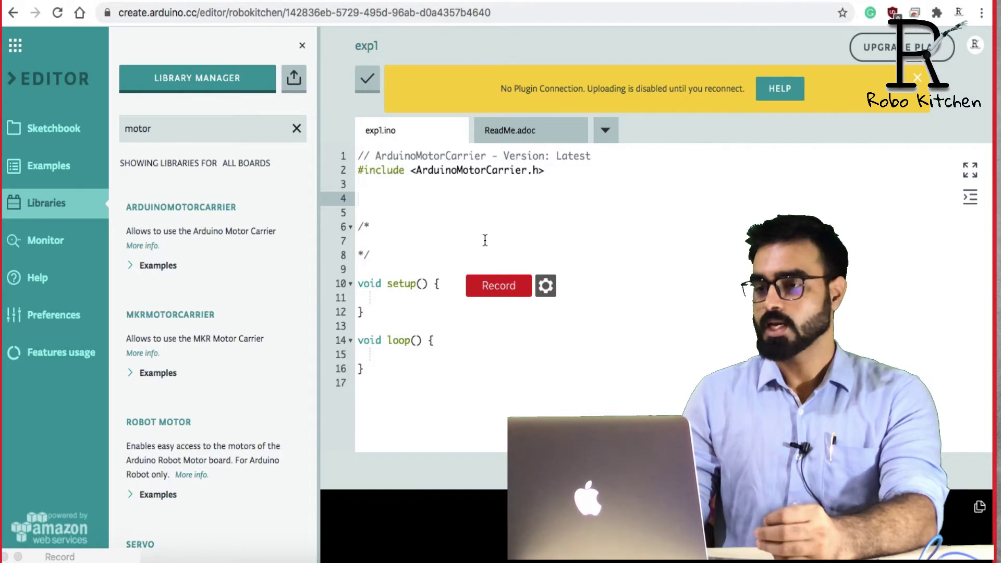
click(604, 130)
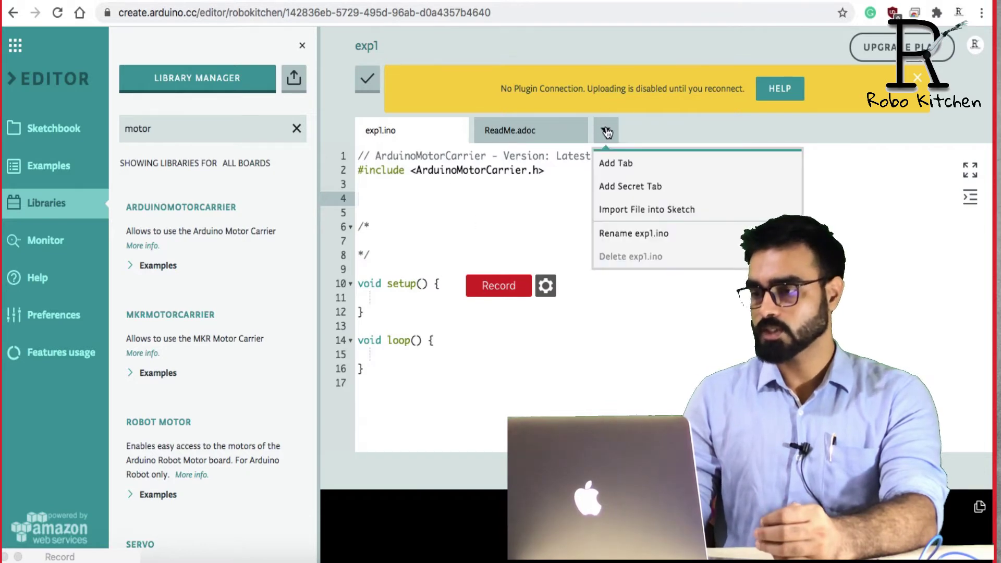
click(604, 130)
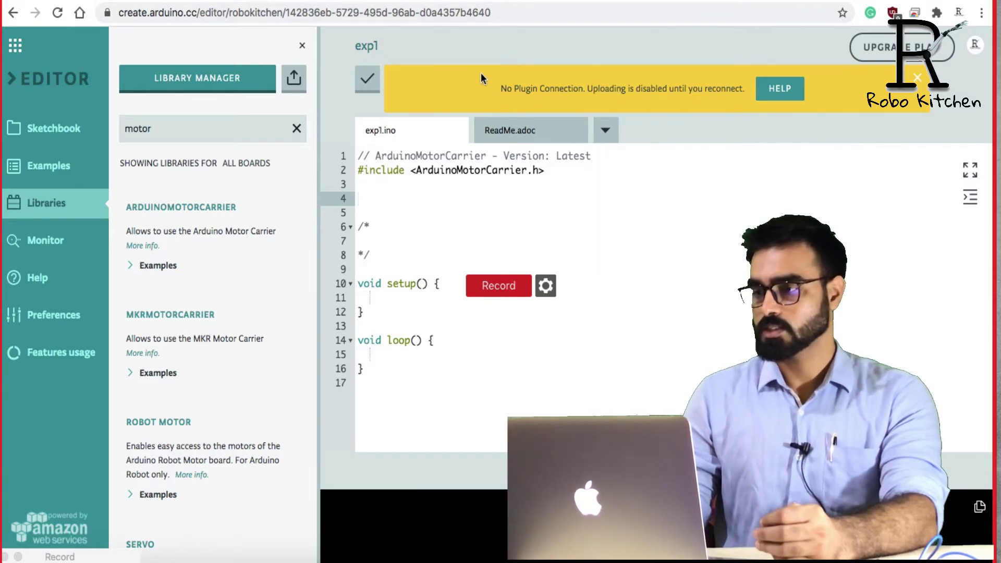
- Dismiss the missing plugin notice and assign the newly detected external device to the Mac
click(918, 77)
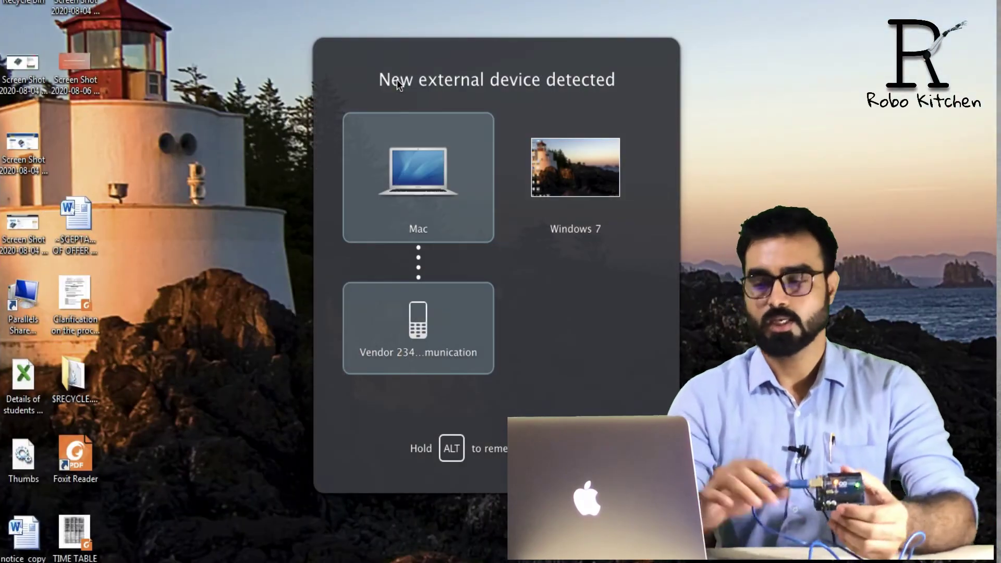
click(431, 196)
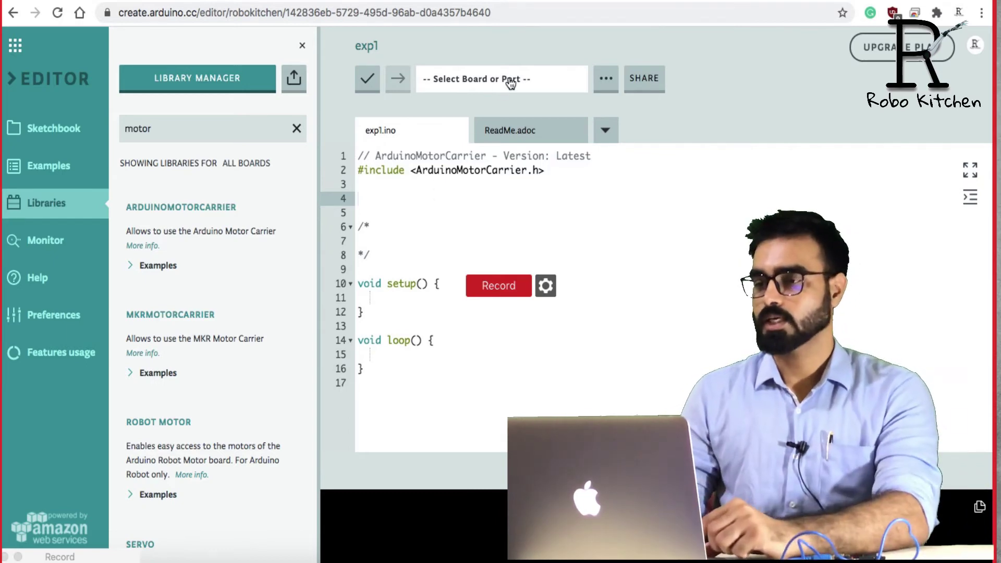
- Set the board of the exp1 sketch to Arduino Uno
click(510, 82)
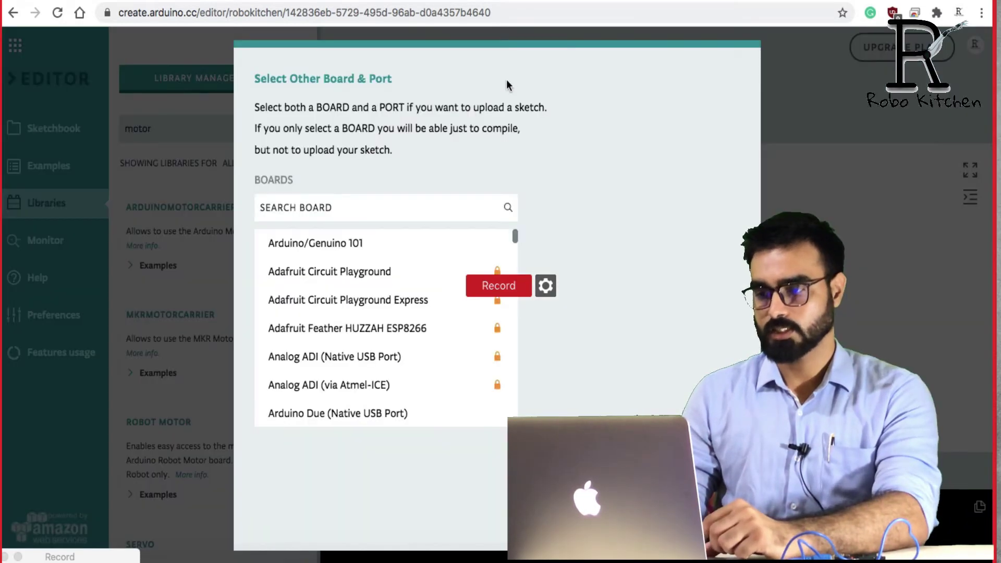
scroll(381, 300, down, 5)
scroll(382, 302, down, 10)
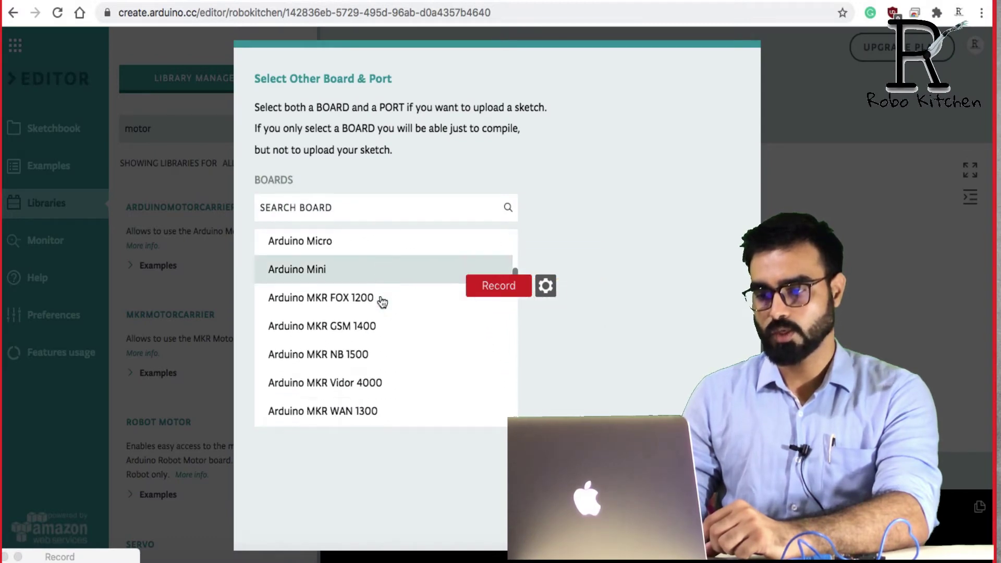
scroll(381, 300, down, 10)
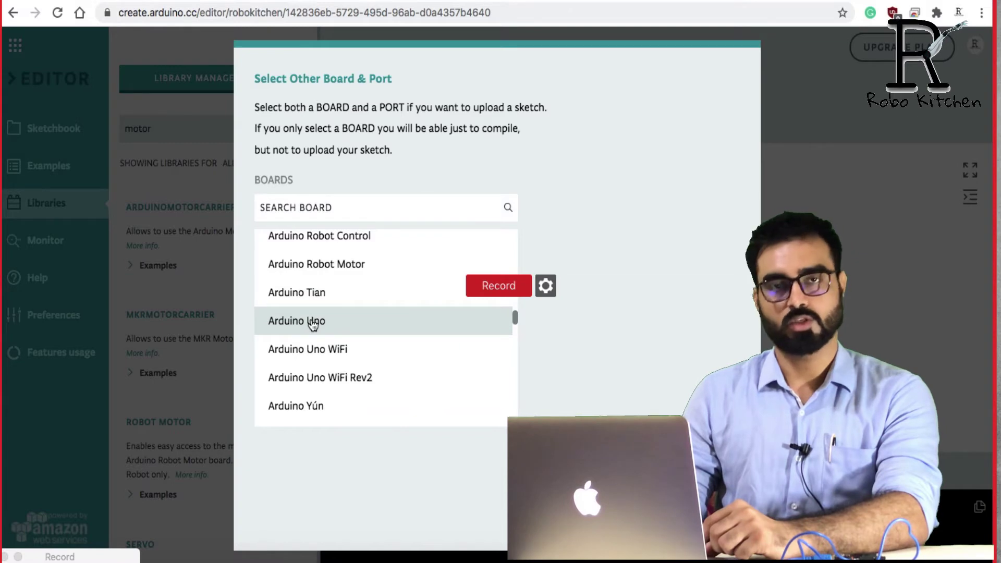
click(352, 323)
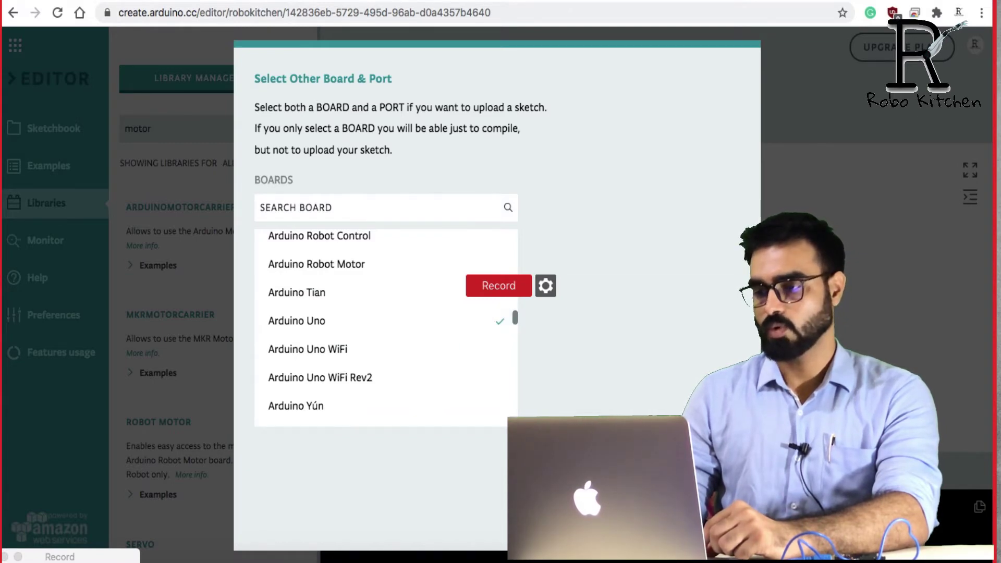
click(719, 527)
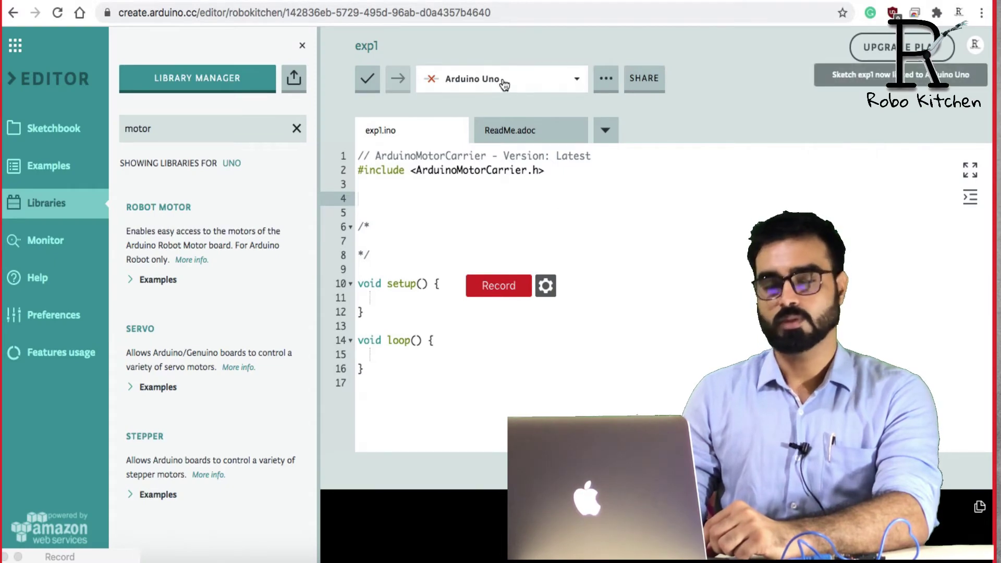
- Save the exp1 sketch
click(605, 81)
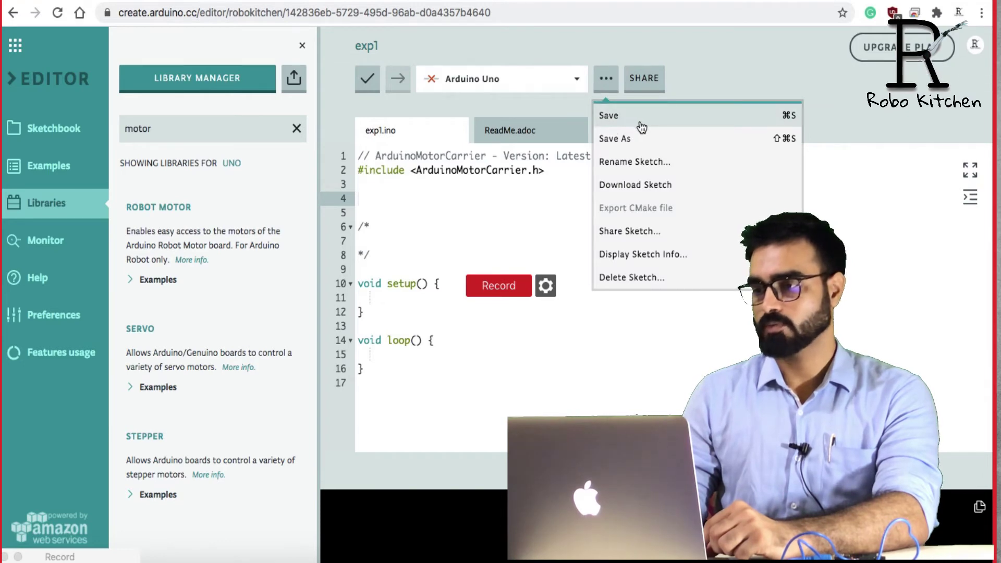
mouse_move(606, 83)
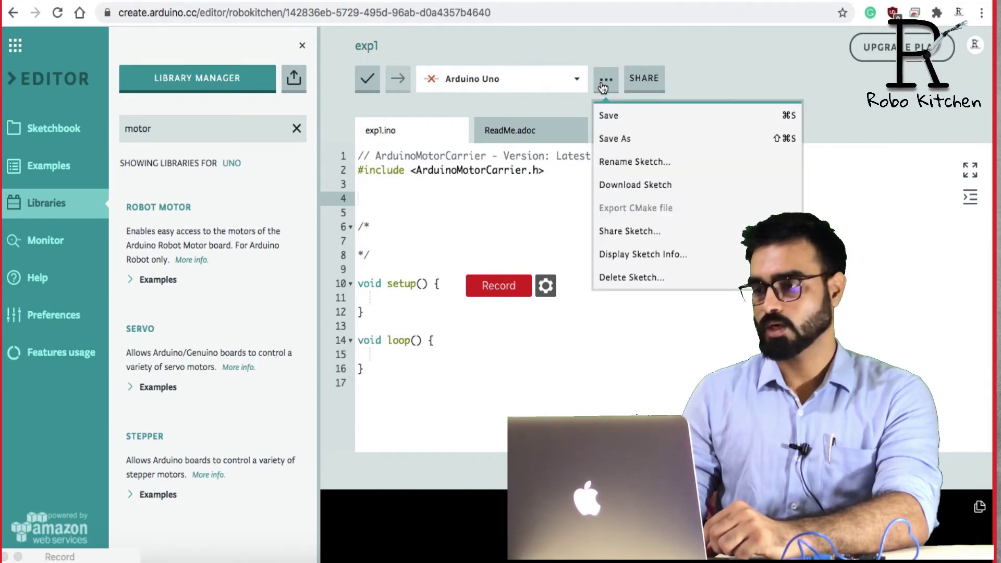
click(616, 117)
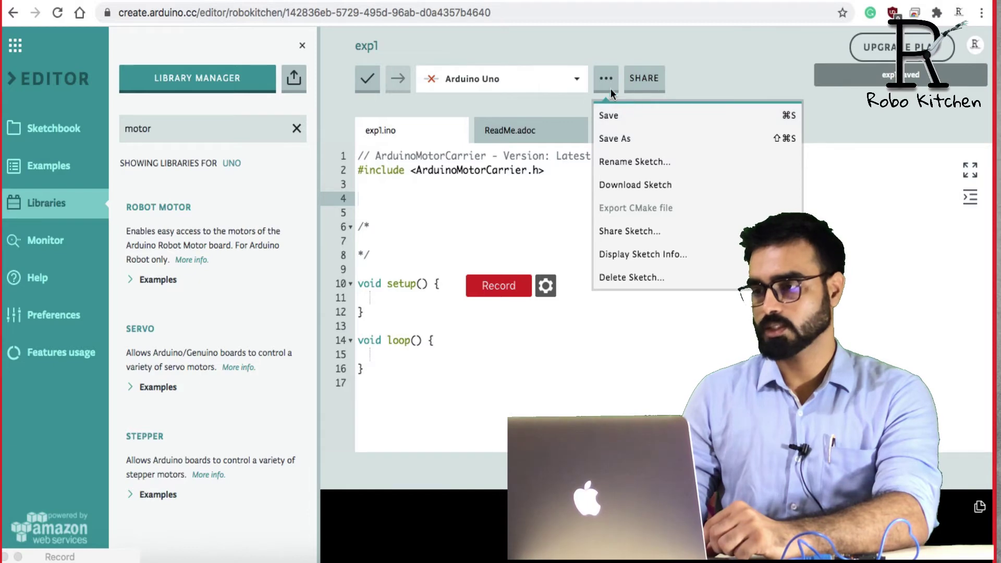
- Copy the link for sharing the exp1 sketch and verify its code
click(644, 78)
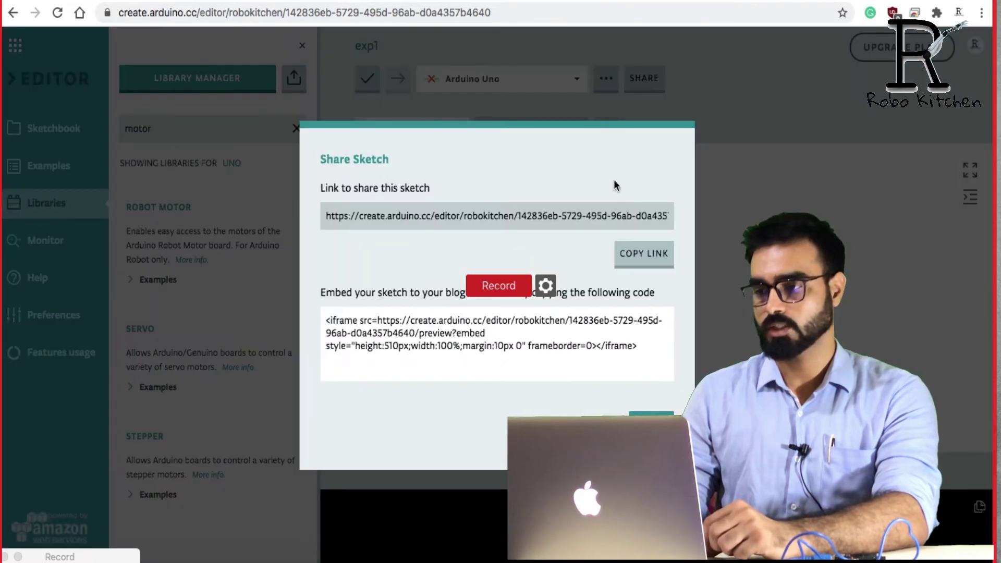
click(643, 260)
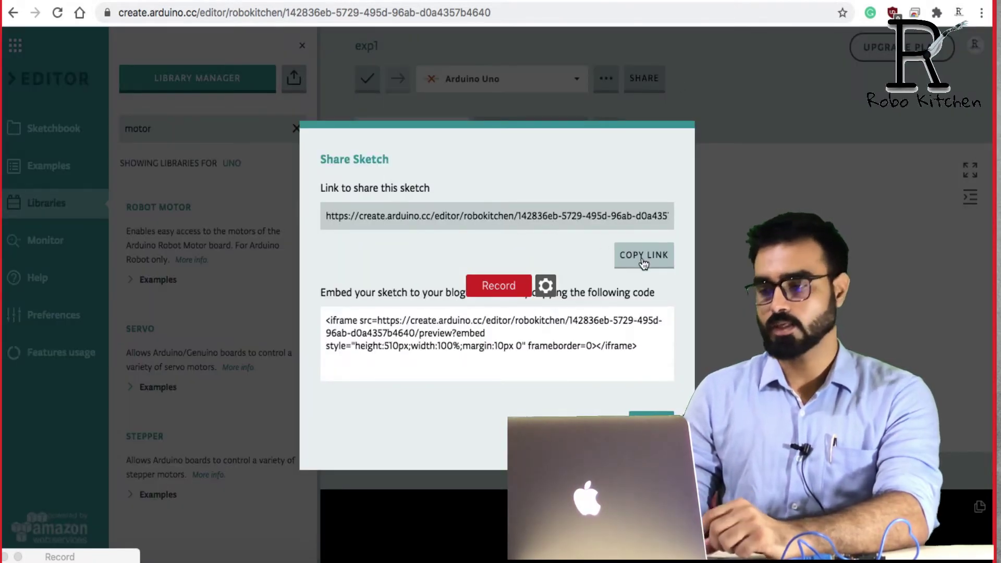
click(651, 415)
click(653, 227)
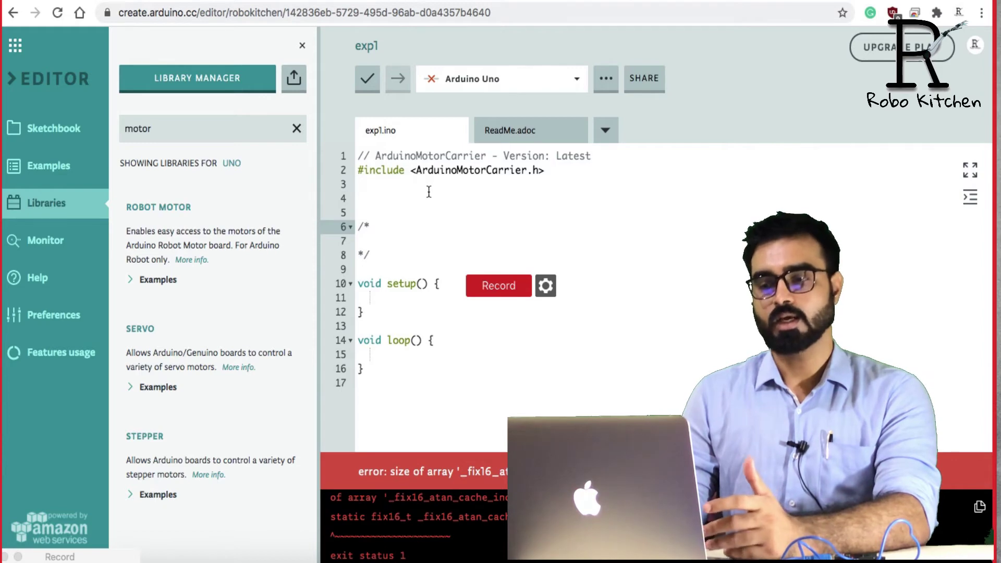
click(368, 84)
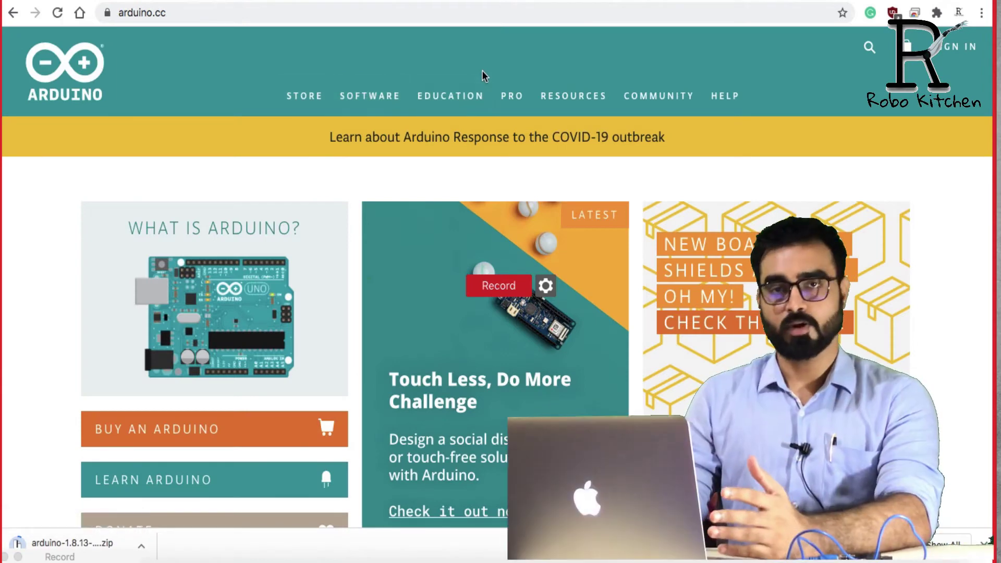
- Open the software downloads page on arduino.cc and highlight the "Download the Arduino IDE" heading
mouse_move(360, 105)
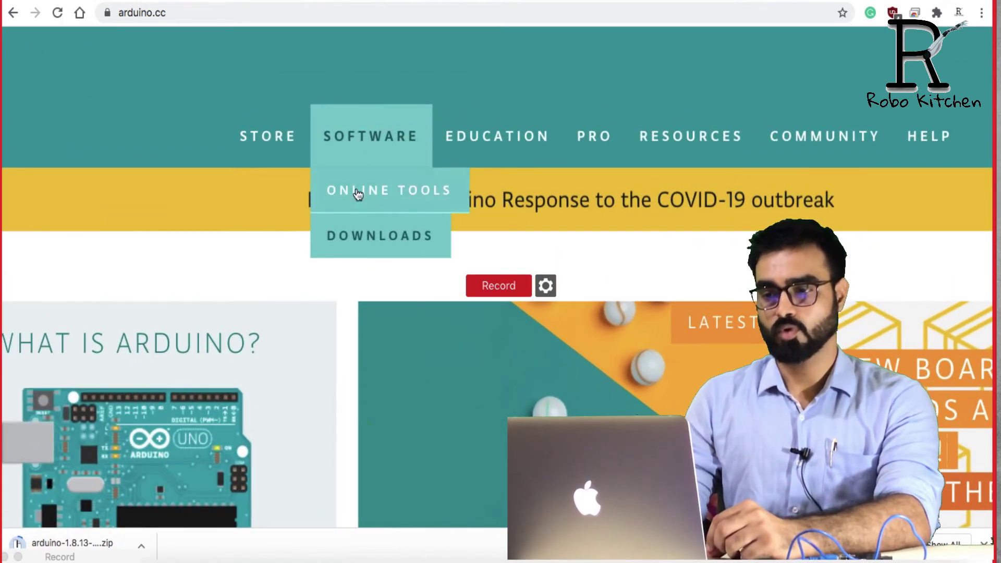
click(364, 236)
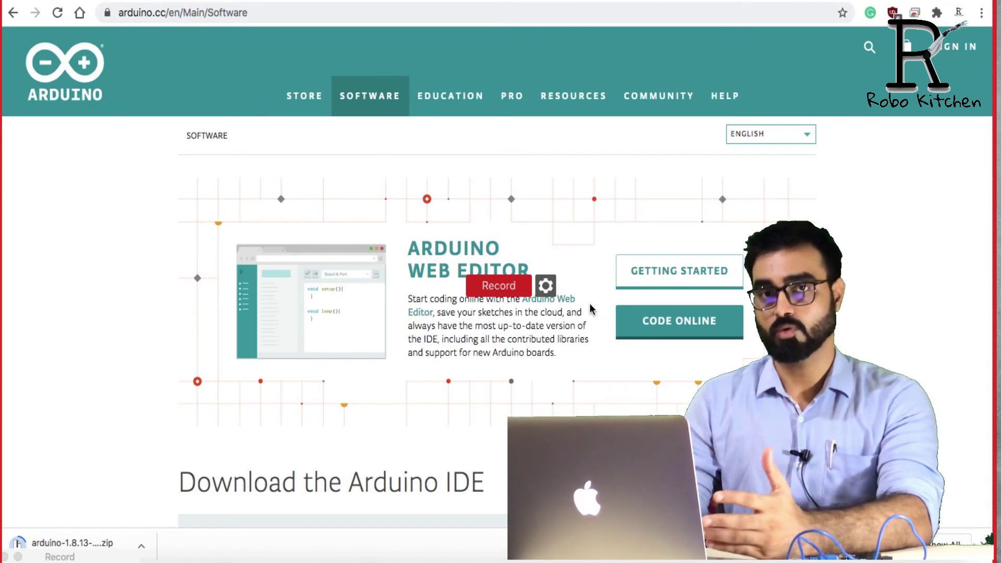
scroll(591, 308, down, 1)
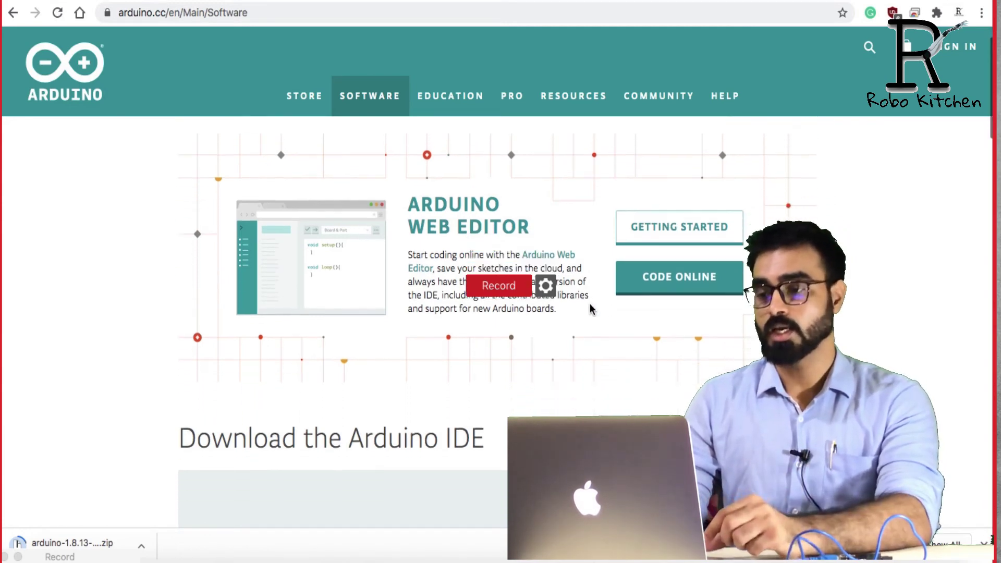
scroll(591, 309, down, 5)
drag(176, 209, 492, 212)
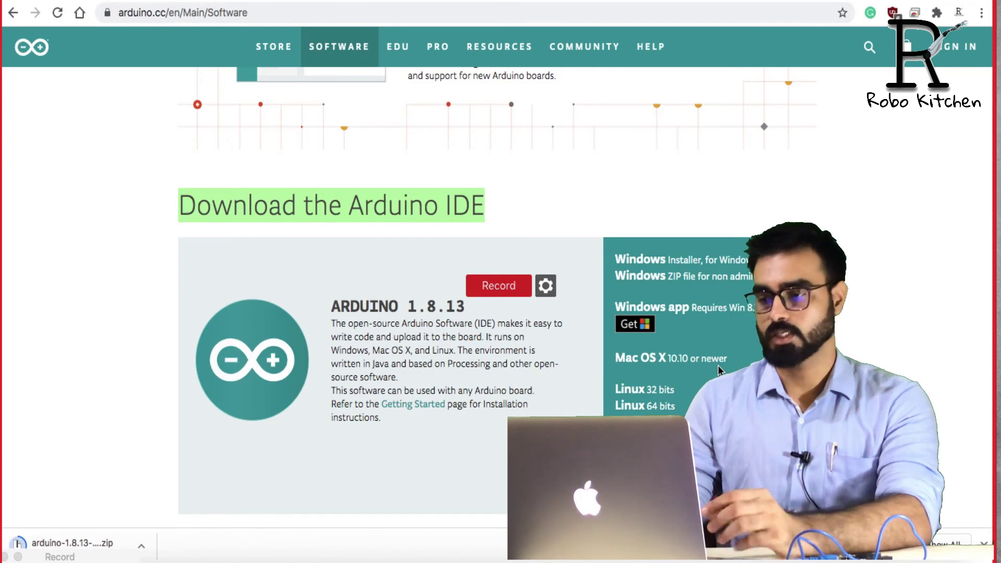
- Choose the Mac OS X version of Arduino 1.8.13 and review the contribution and download options
scroll(719, 369, down, 2)
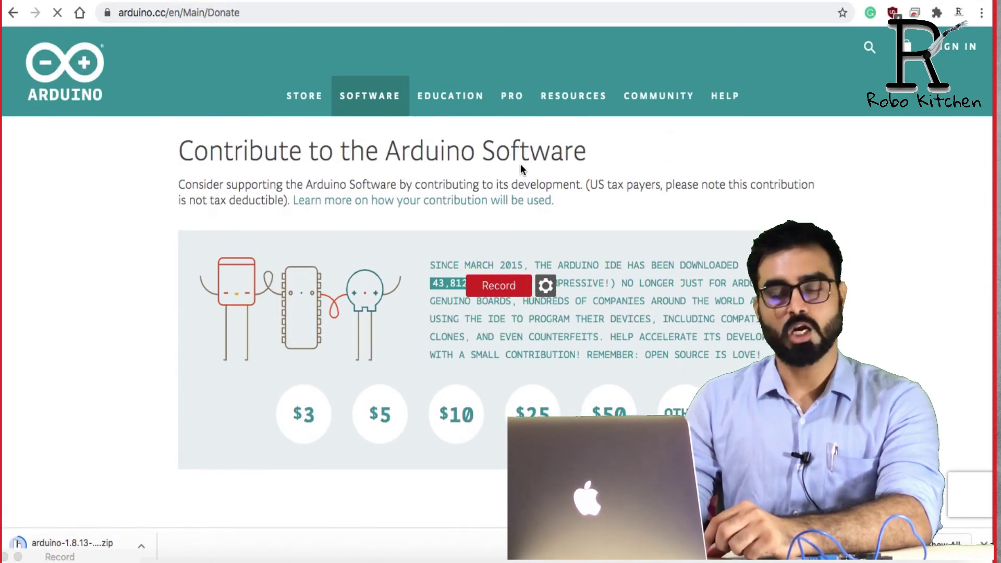
scroll(534, 164, down, 3)
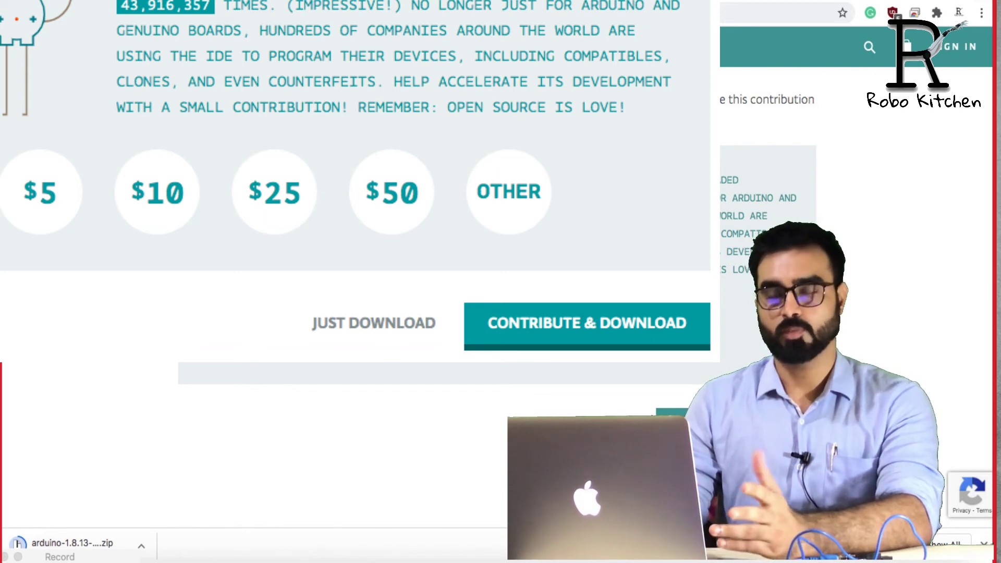
scroll(449, 397, up, 1)
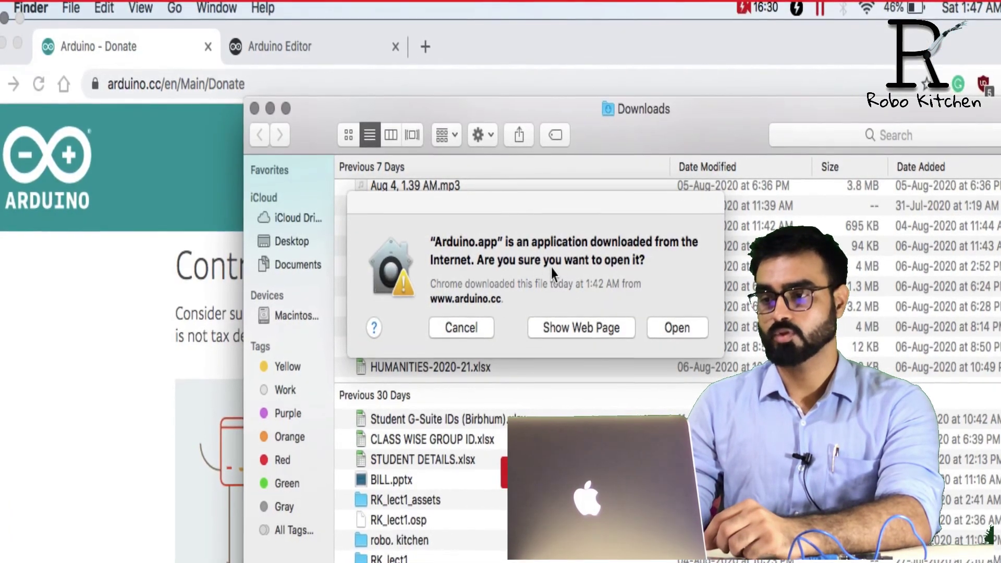
- Allow the downloaded Arduino.app to open from the Downloads folder in Finder and expand its window to full screen
click(677, 327)
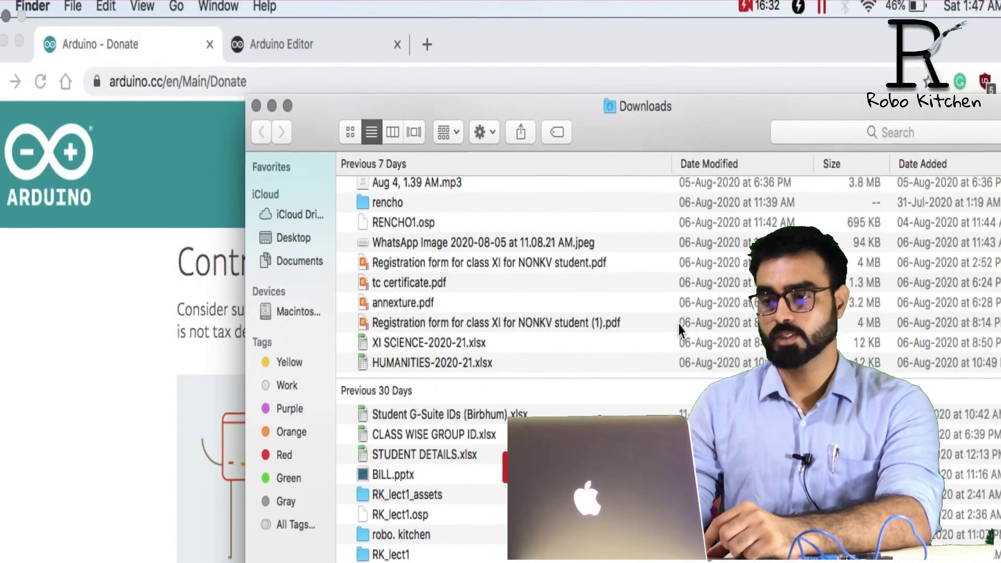
click(274, 103)
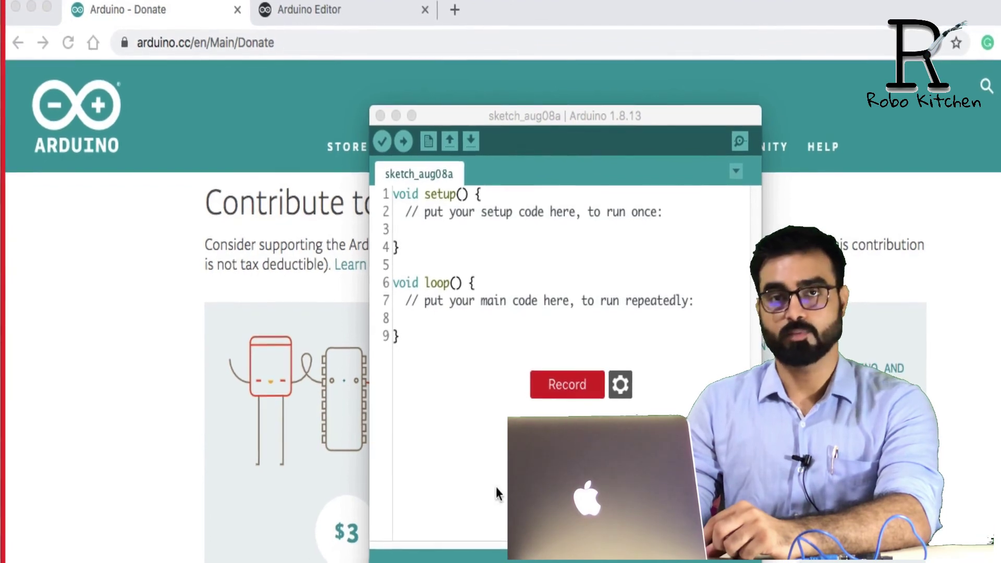
click(412, 114)
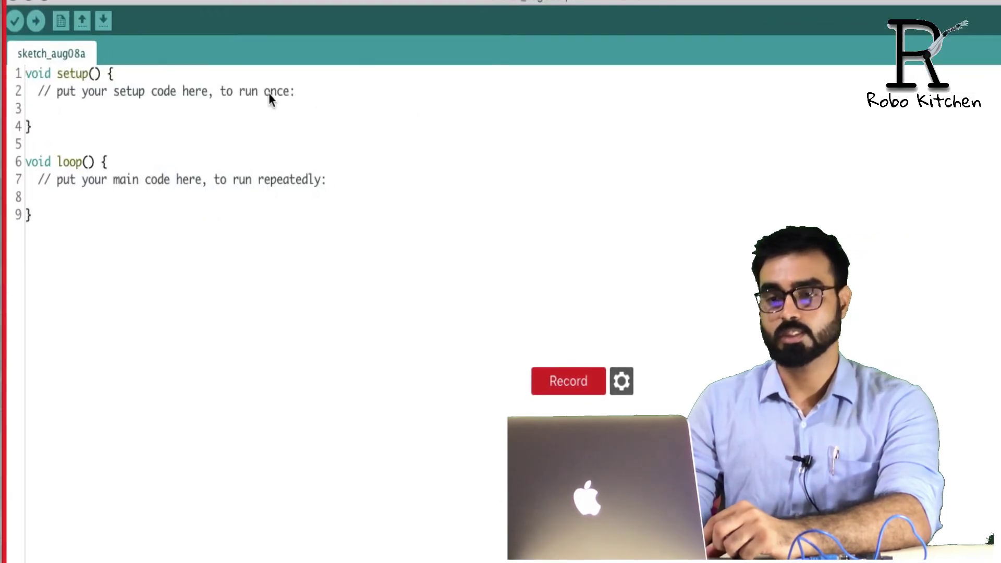